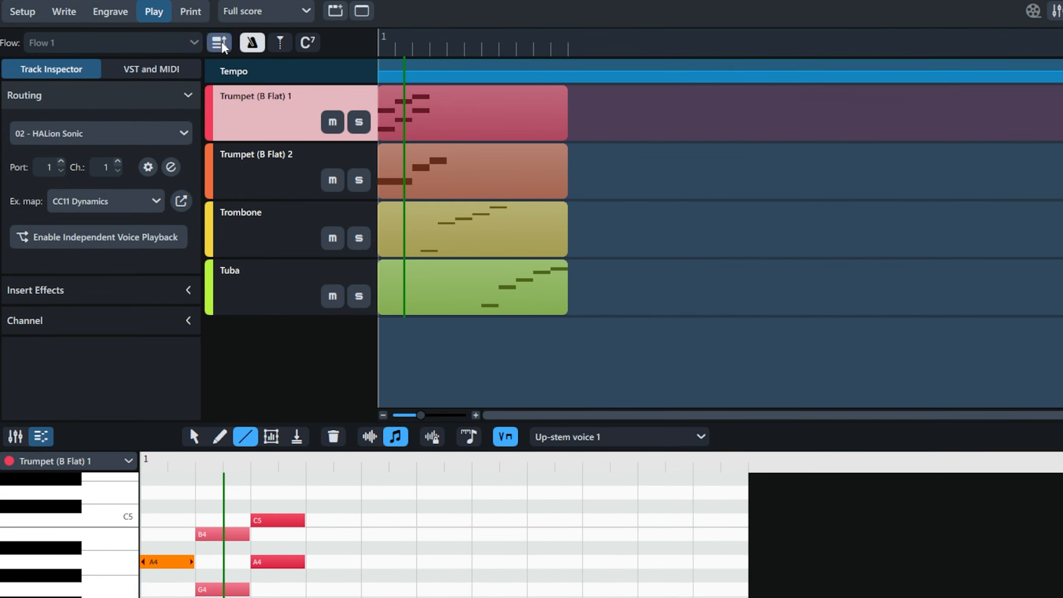
- Cycle through the track height presets to make all instrument tracks shorter in the overview
click(206, 51)
click(219, 42)
click(222, 42)
click(222, 43)
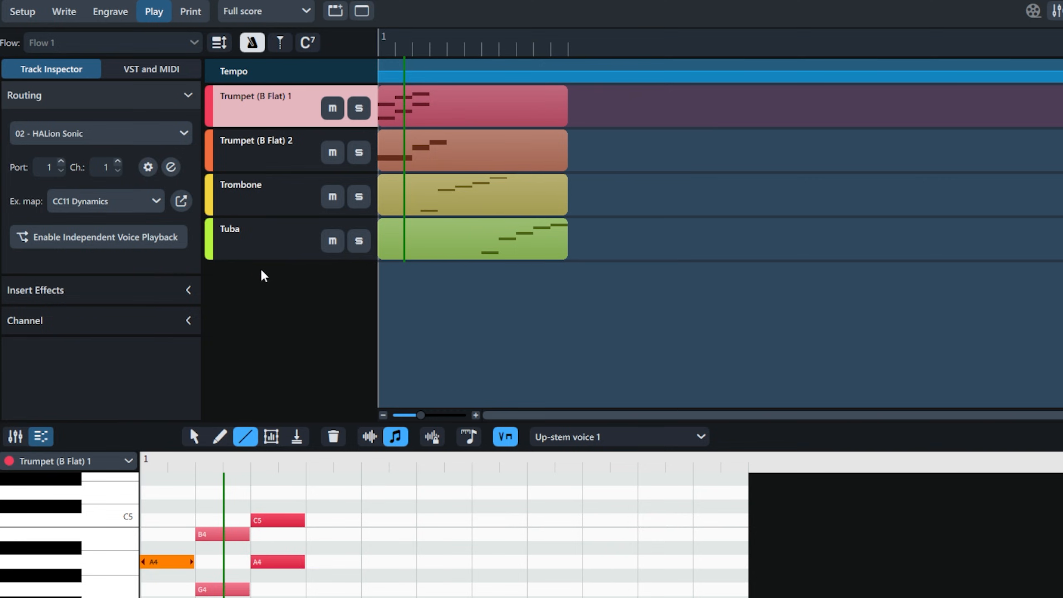
- Select the Tuba track and toggle the key editor below the track overview off and back on
click(268, 247)
key(ctrl+8)
key(ctrl+8)
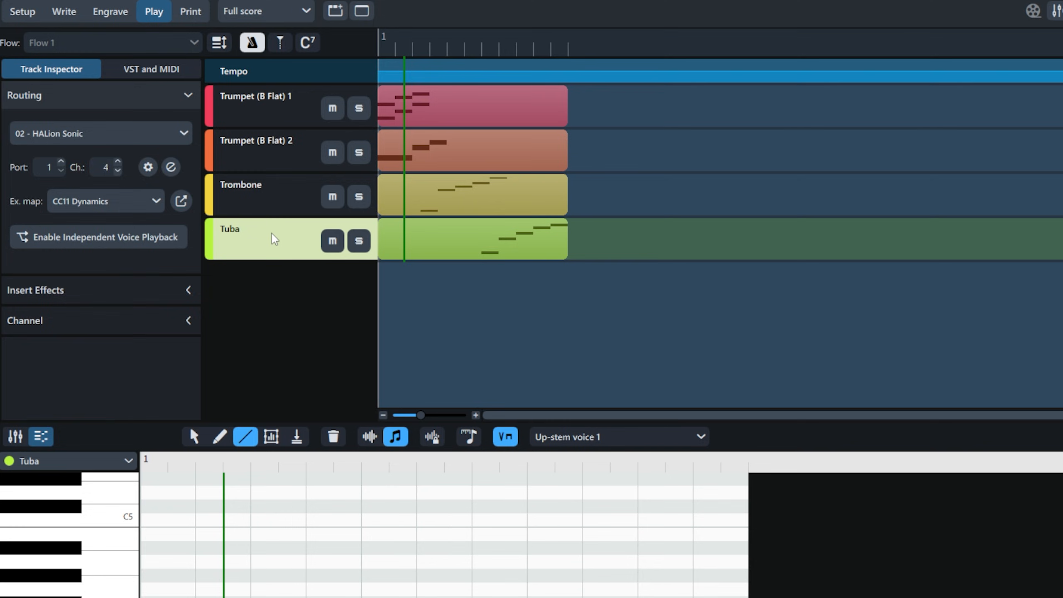
key(ctrl+8)
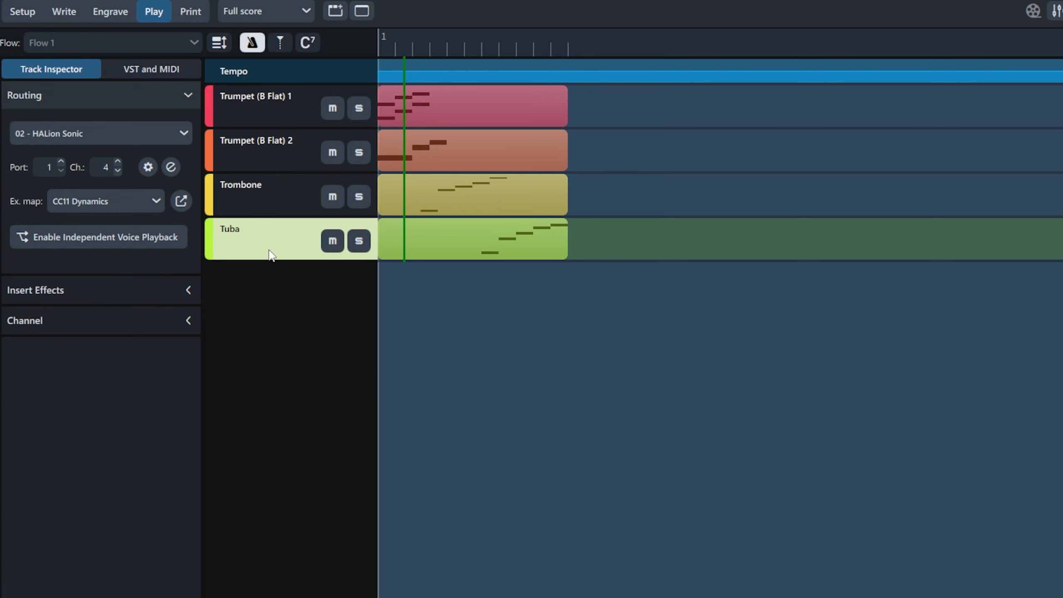
key(ctrl+8)
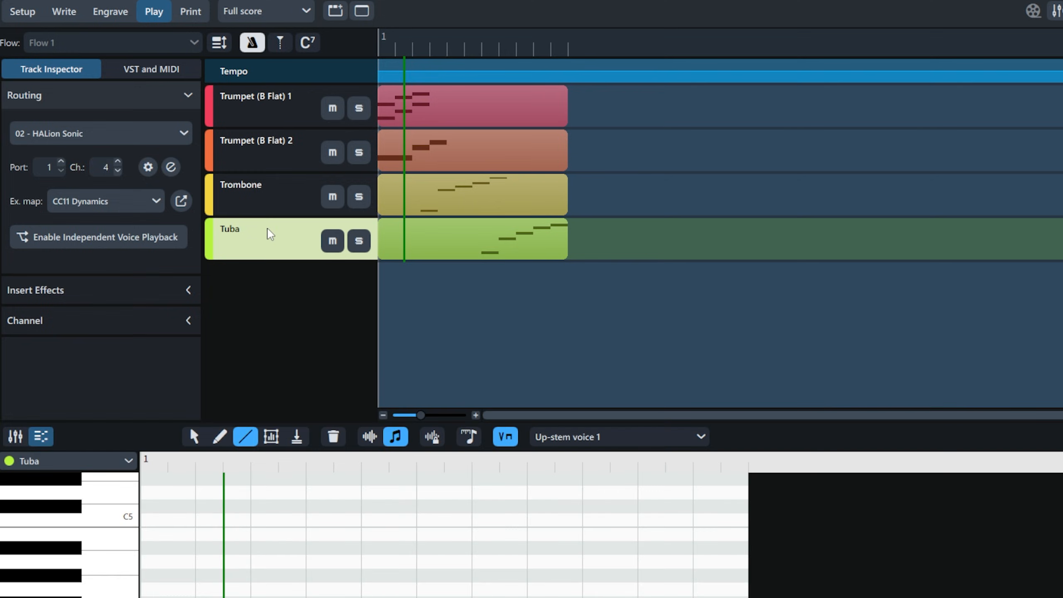
- Toggle the tempo track off and on, and show the markers track above the instrument tracks
mouse_move(423, 416)
mouse_down()
mouse_move(447, 414)
mouse_move(419, 415)
mouse_move(433, 415)
mouse_up()
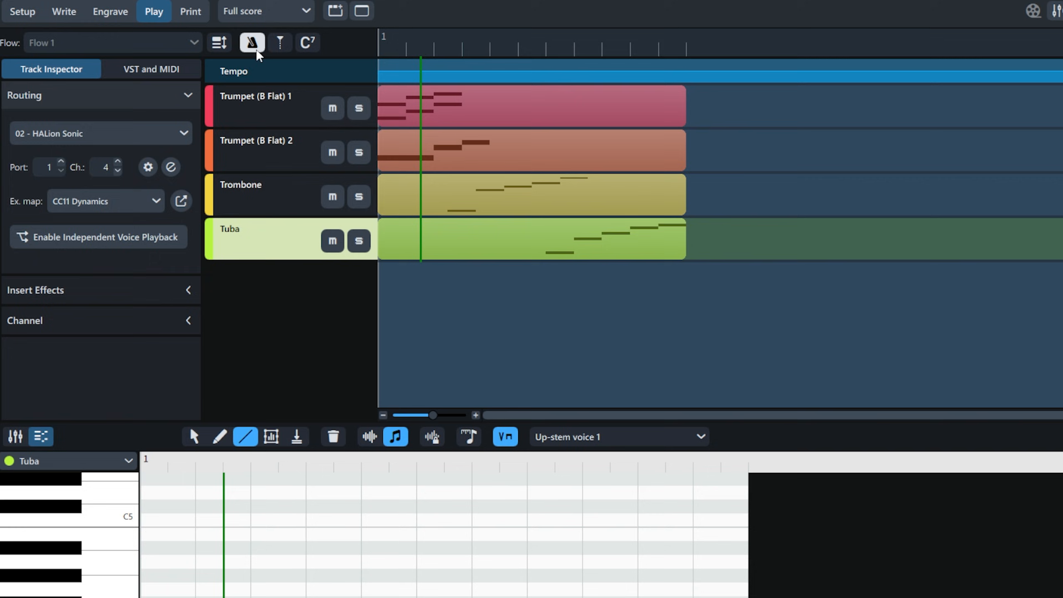
click(255, 45)
click(254, 44)
click(281, 43)
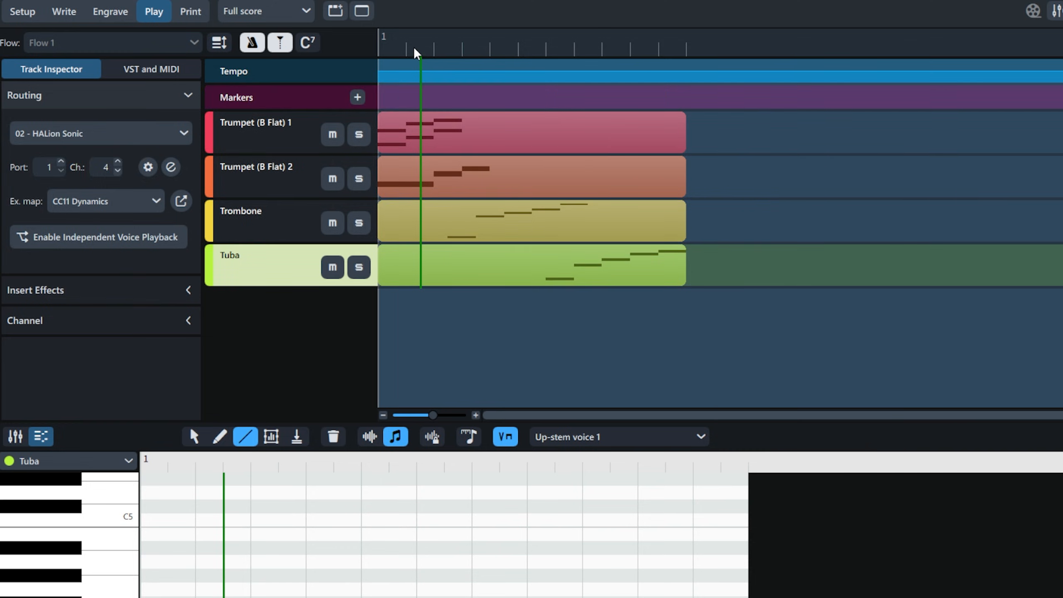
- Add a marker with the text "Hello" at timecode 00:00:01:00, check it in the score in Write mode, and return to Play mode
mouse_move(415, 48)
mouse_down()
mouse_move(429, 46)
mouse_move(422, 52)
mouse_up()
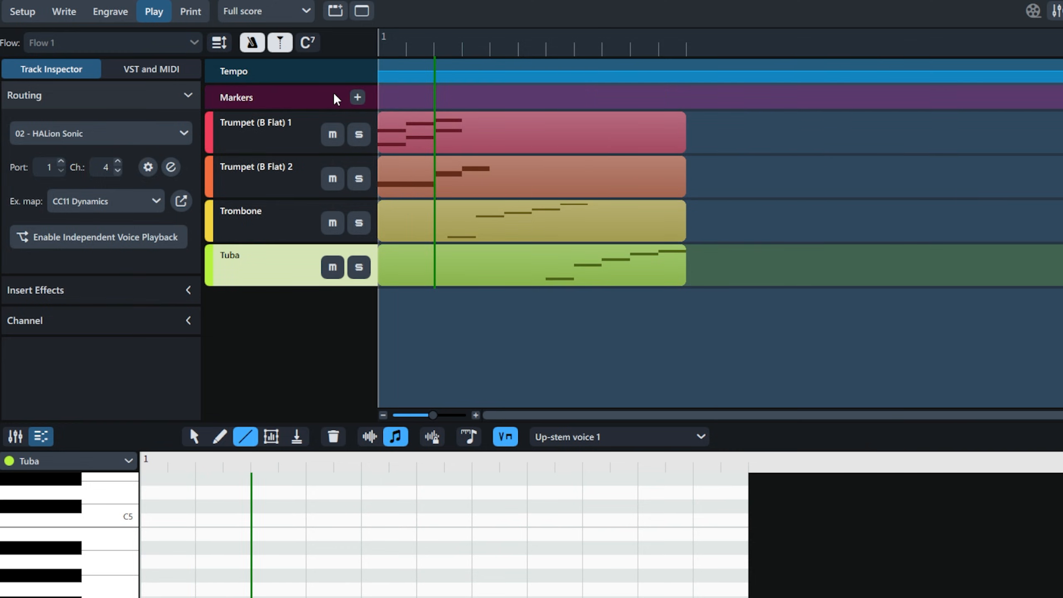
click(357, 99)
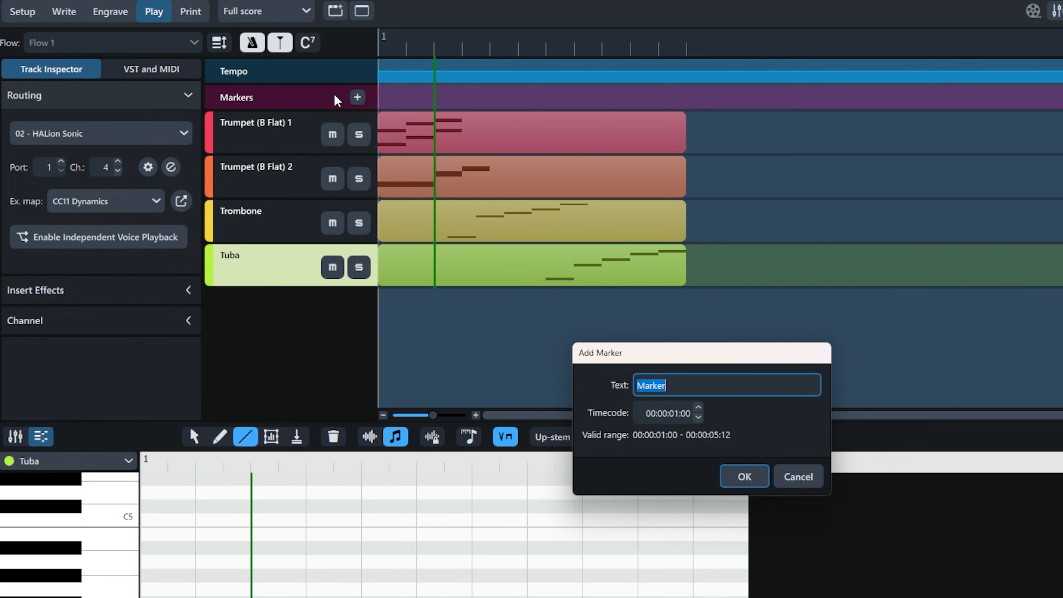
text(Hello)
click(752, 479)
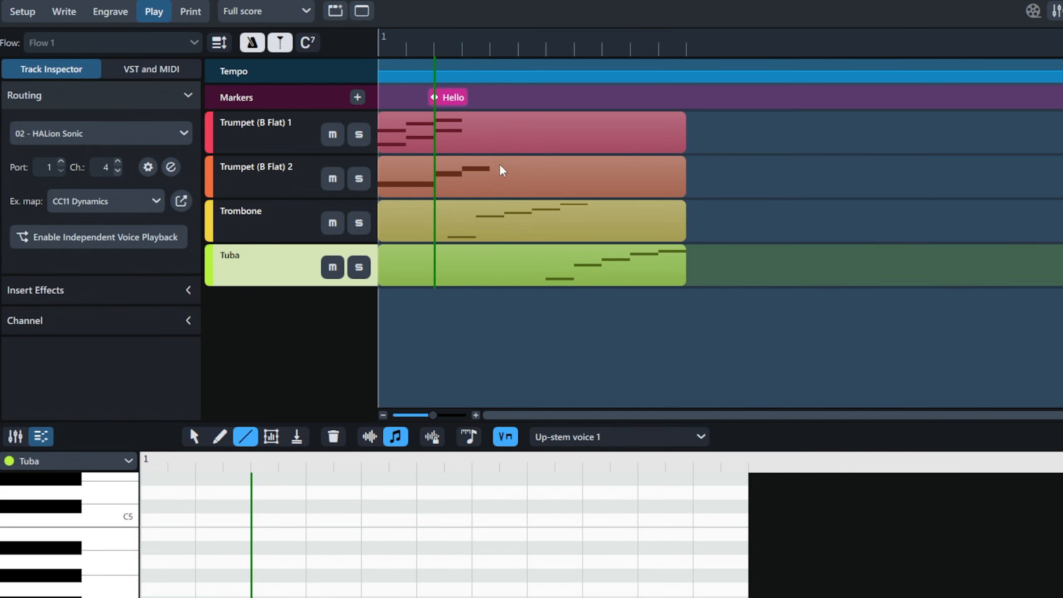
click(79, 13)
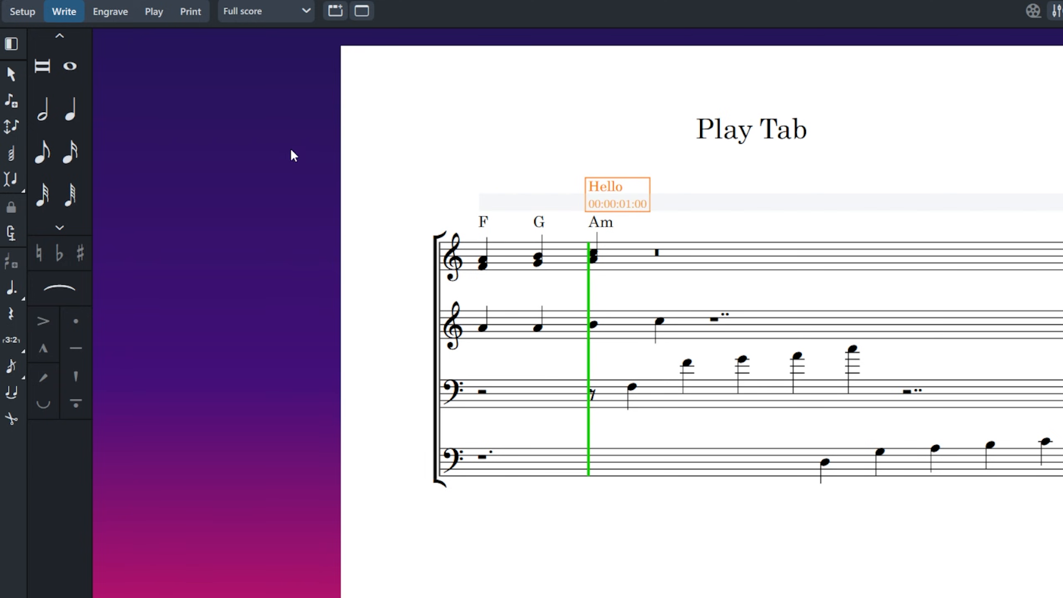
click(149, 13)
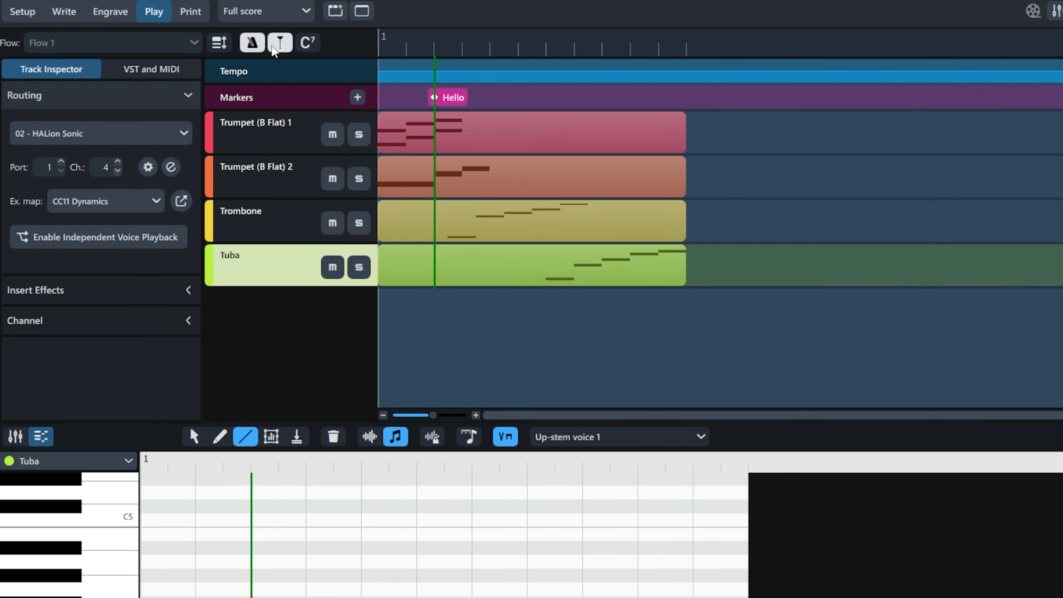
- Hide the tempo and markers tracks, and show and select the chords track
click(253, 42)
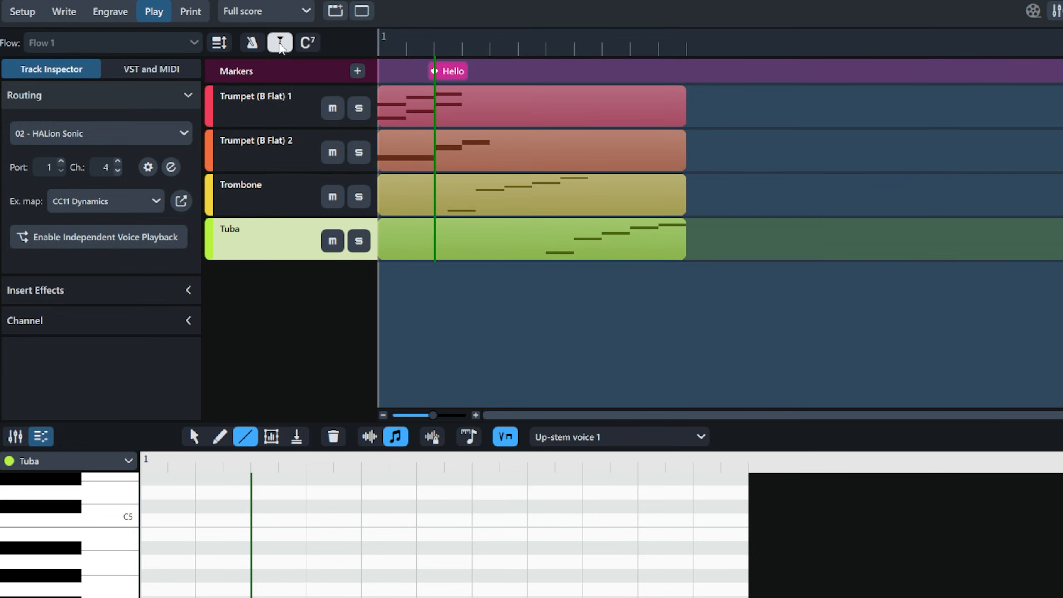
click(280, 44)
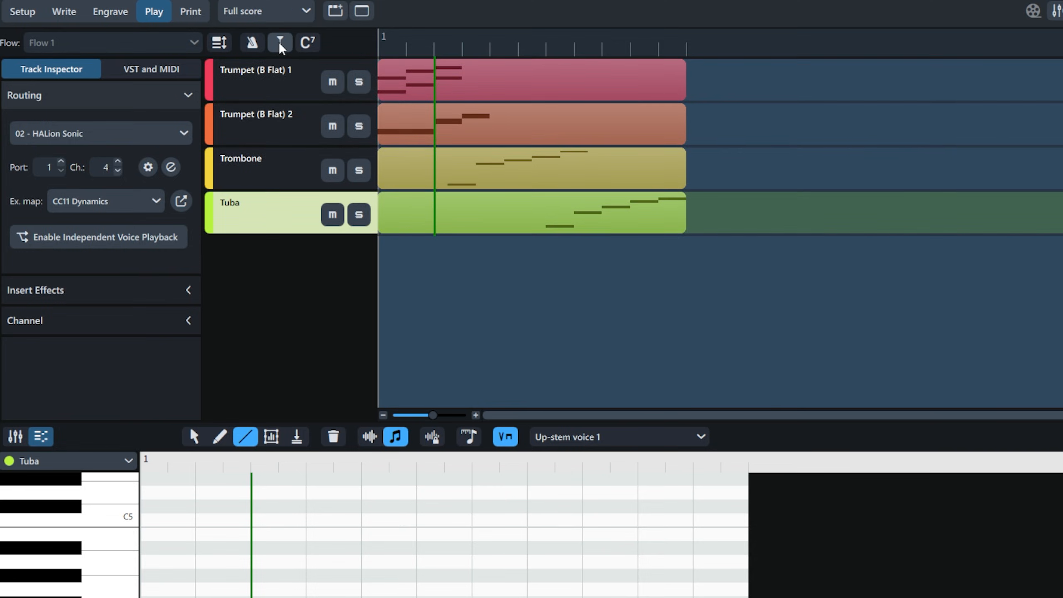
click(314, 47)
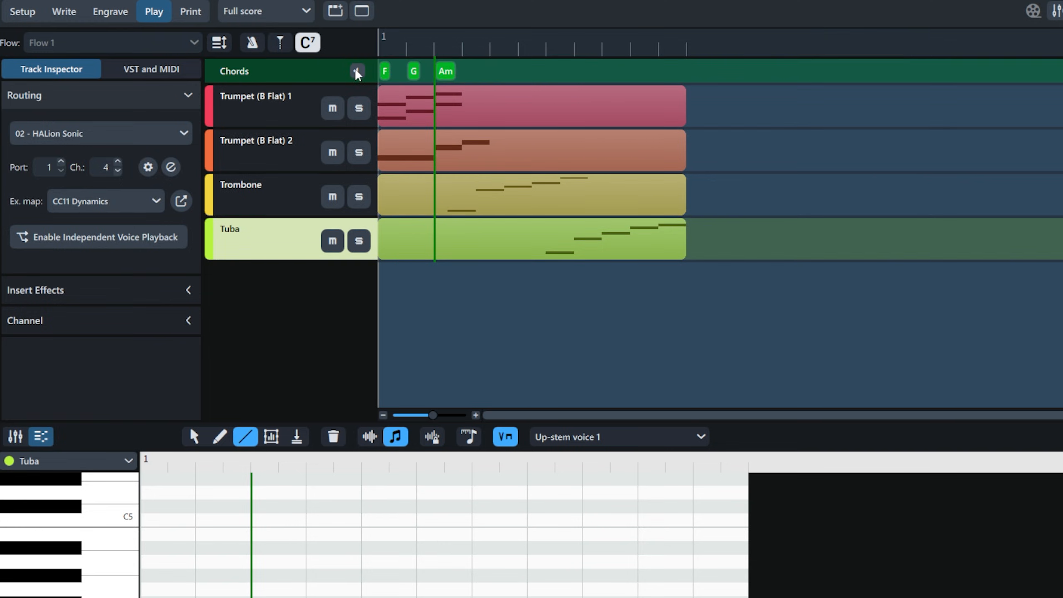
click(281, 72)
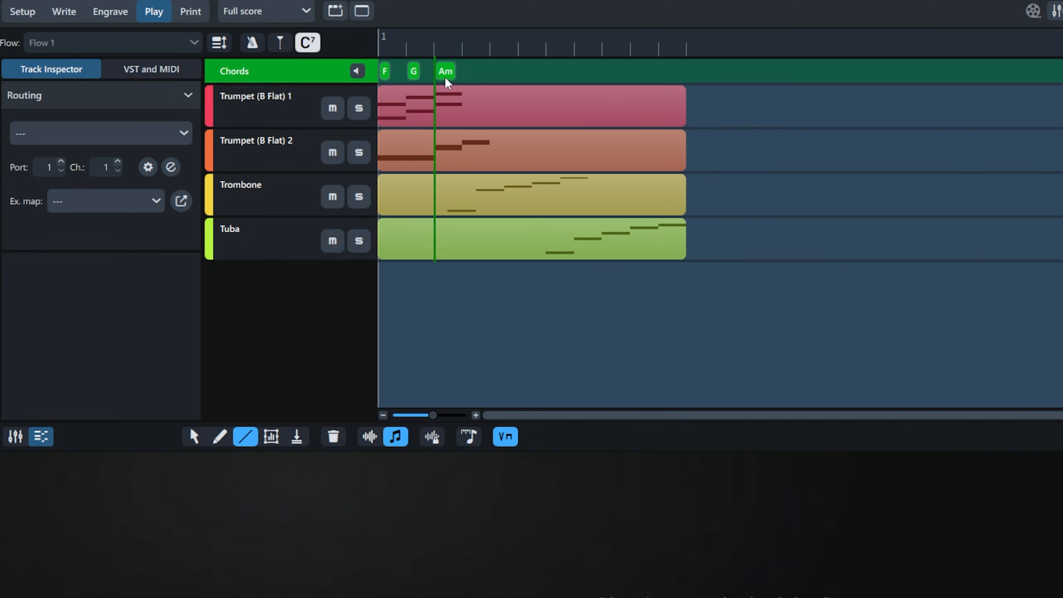
- Change the G chord symbol in the score to Bm in Write mode, and return to Play mode
click(63, 11)
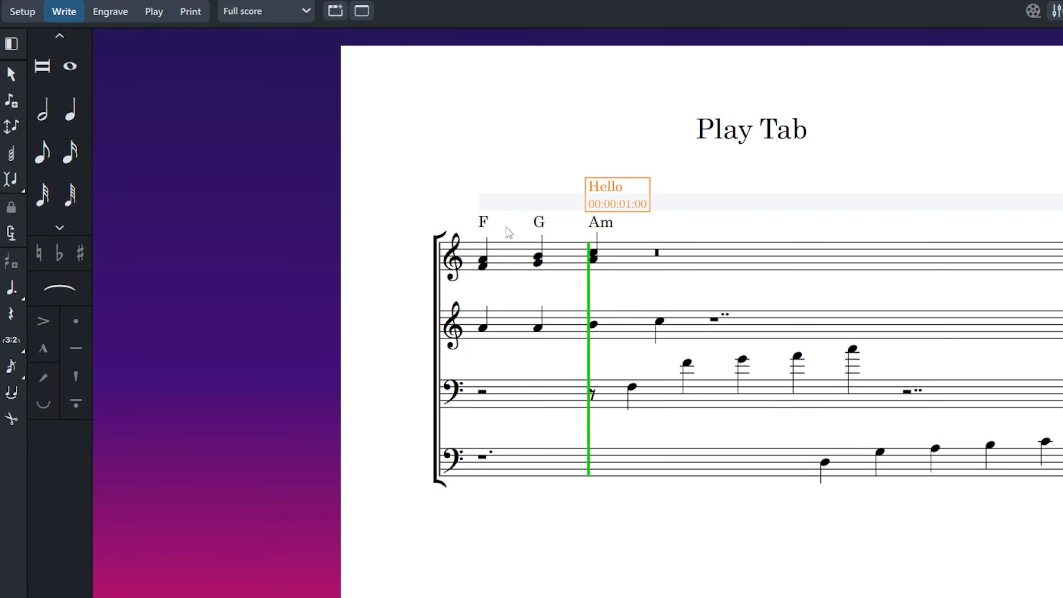
double_click(540, 223)
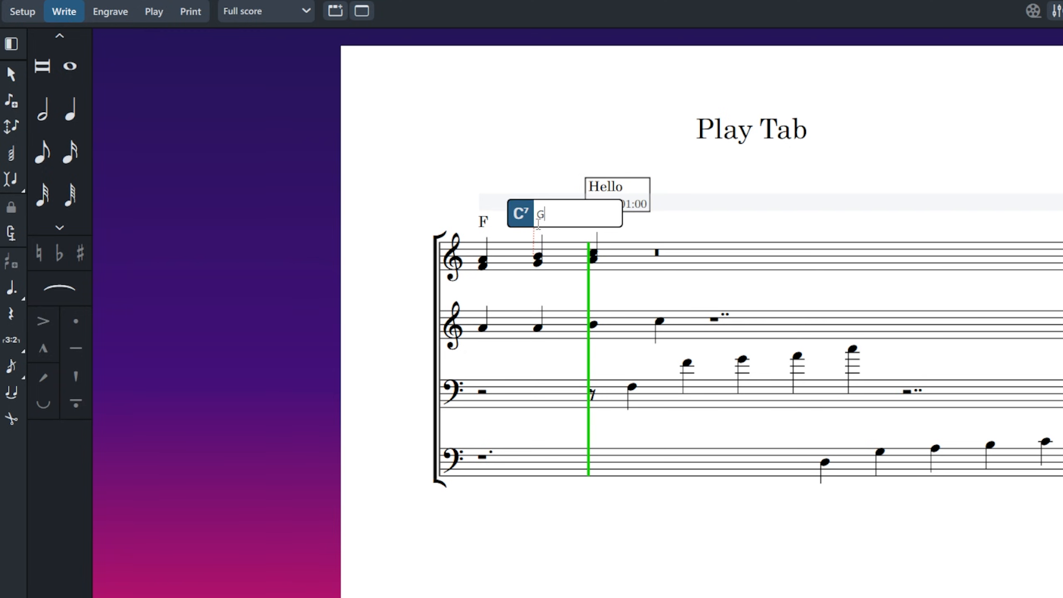
key(BackSpace)
text(Bm,)
key(Return)
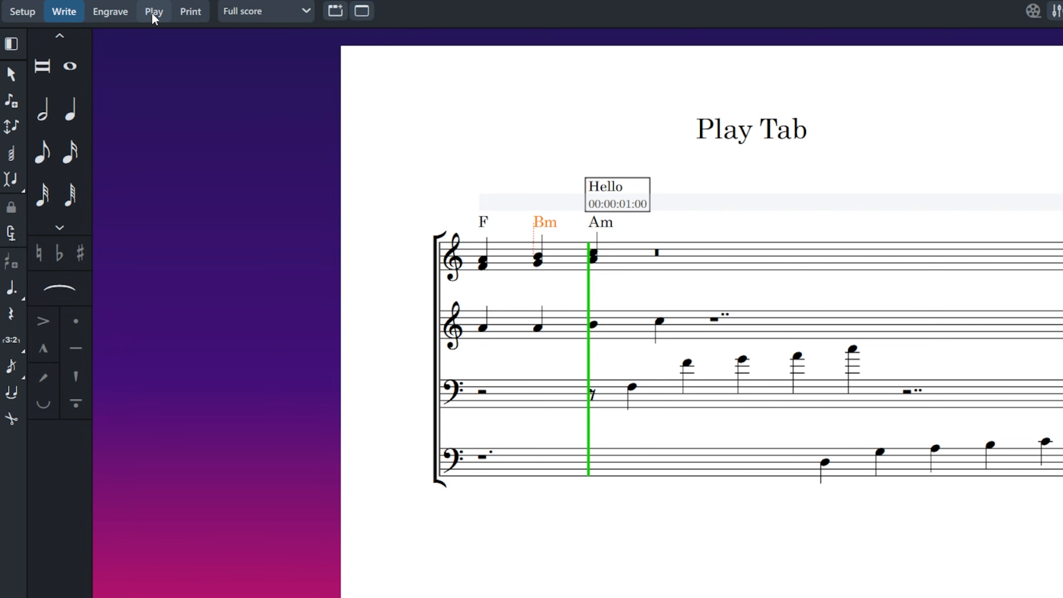
click(153, 14)
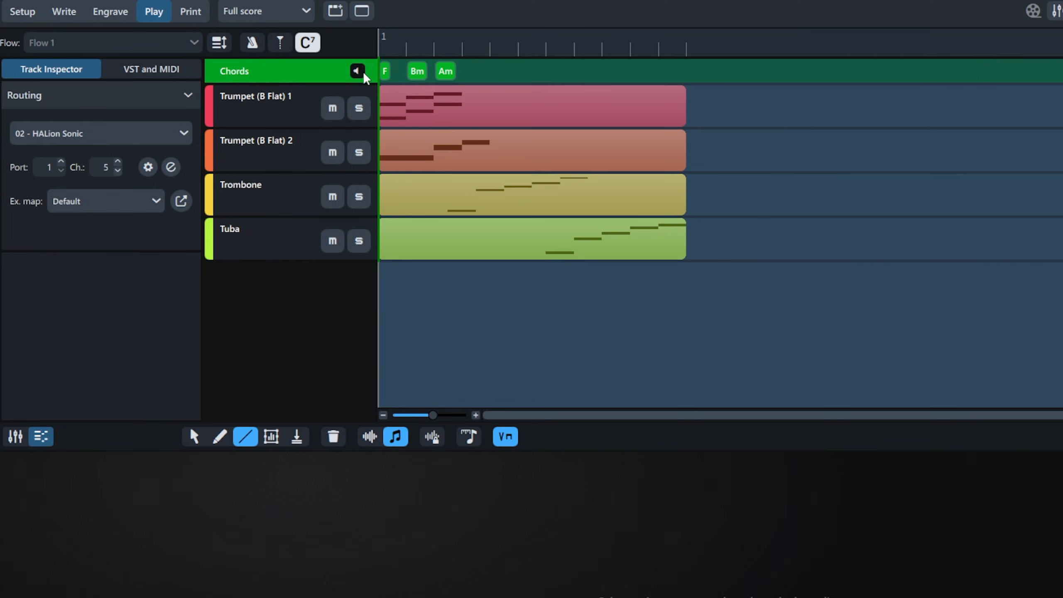
- Enable playback for the chords track, mute all four instrument tracks, and play the chords on their own
key(space)
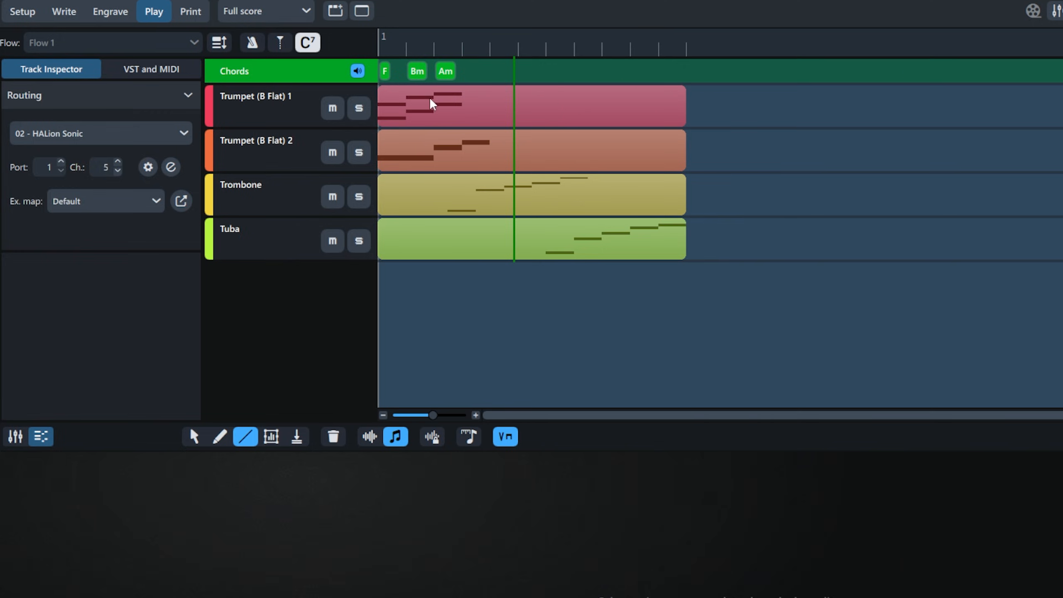
click(332, 156)
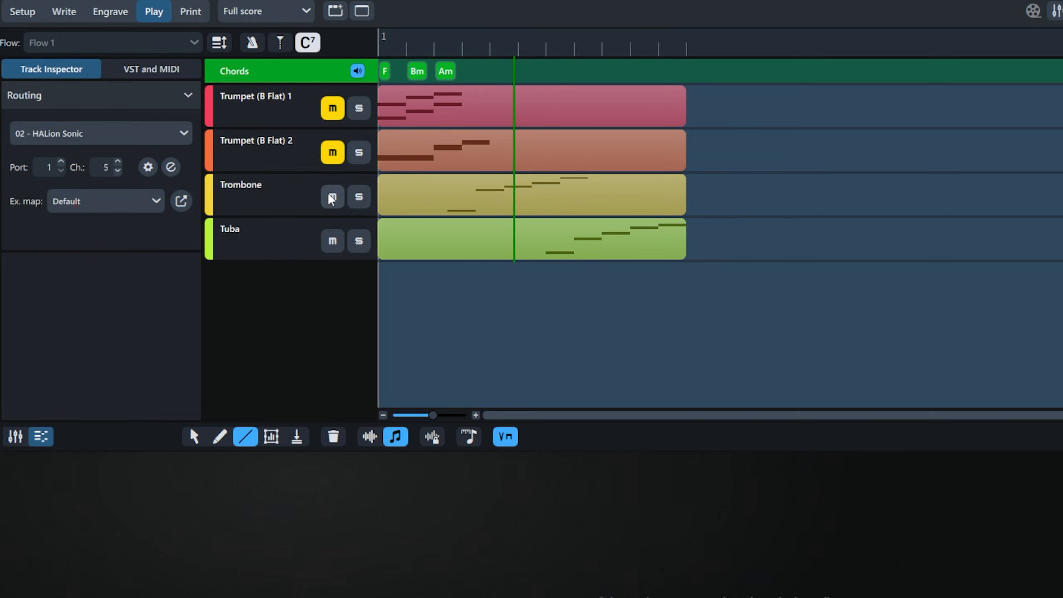
click(332, 197)
click(332, 240)
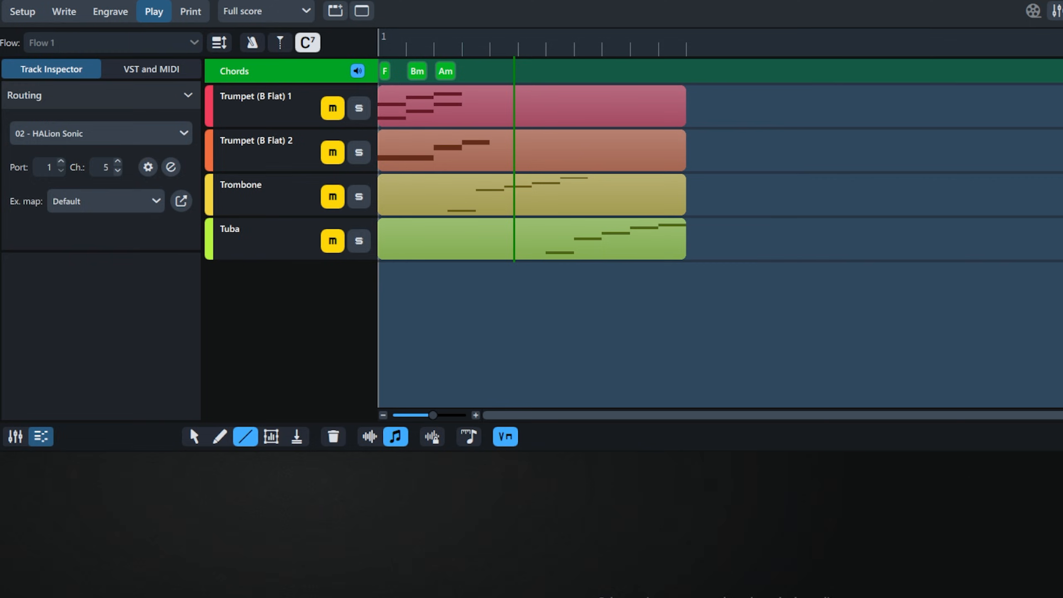
key(space)
key(space)
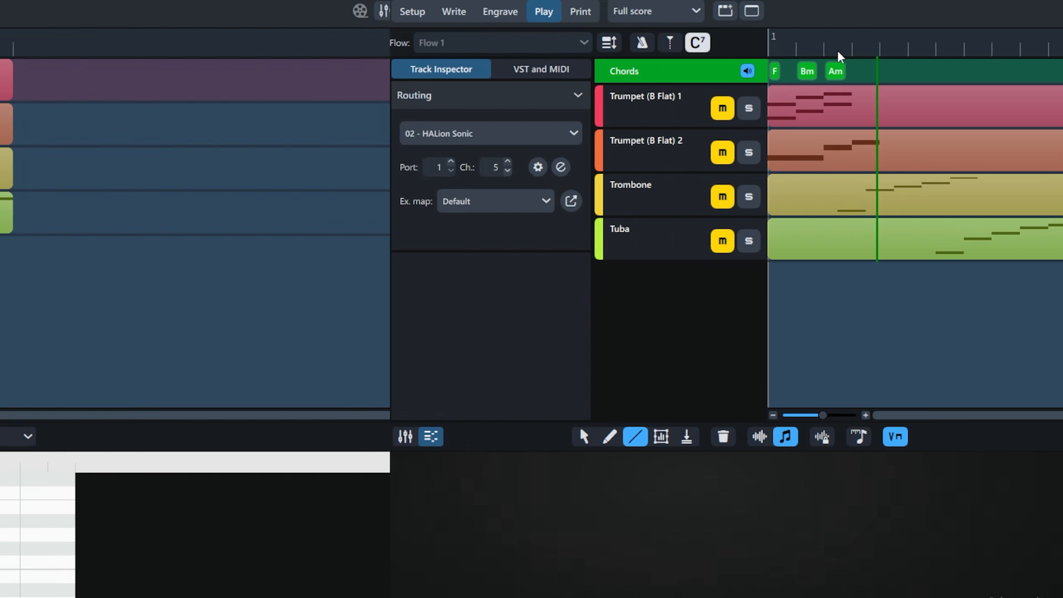
- Replace the chords track with the tempo track in the overview and make the instrument tracks taller
click(312, 43)
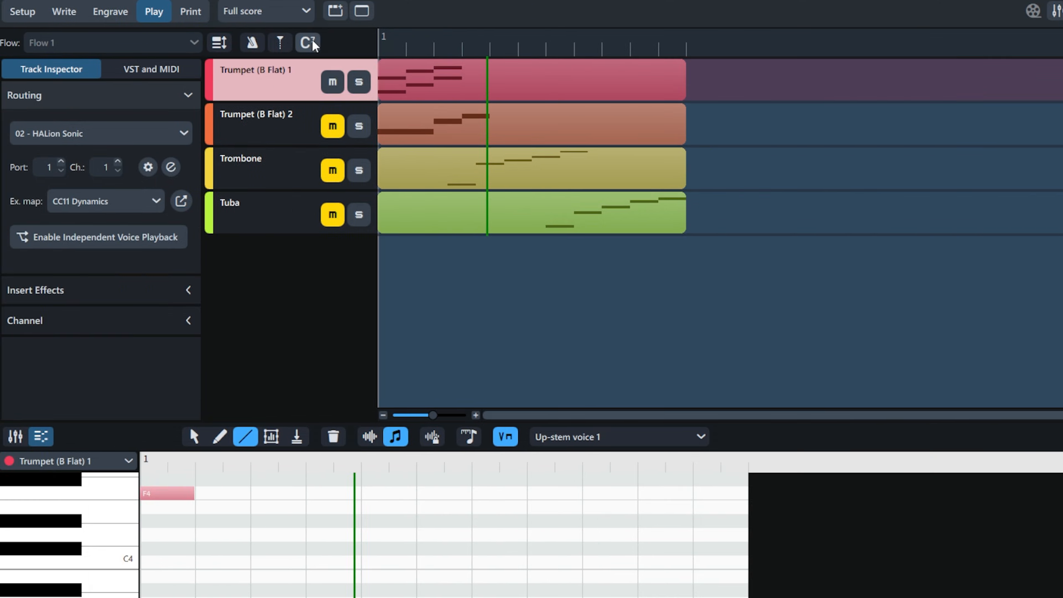
click(256, 39)
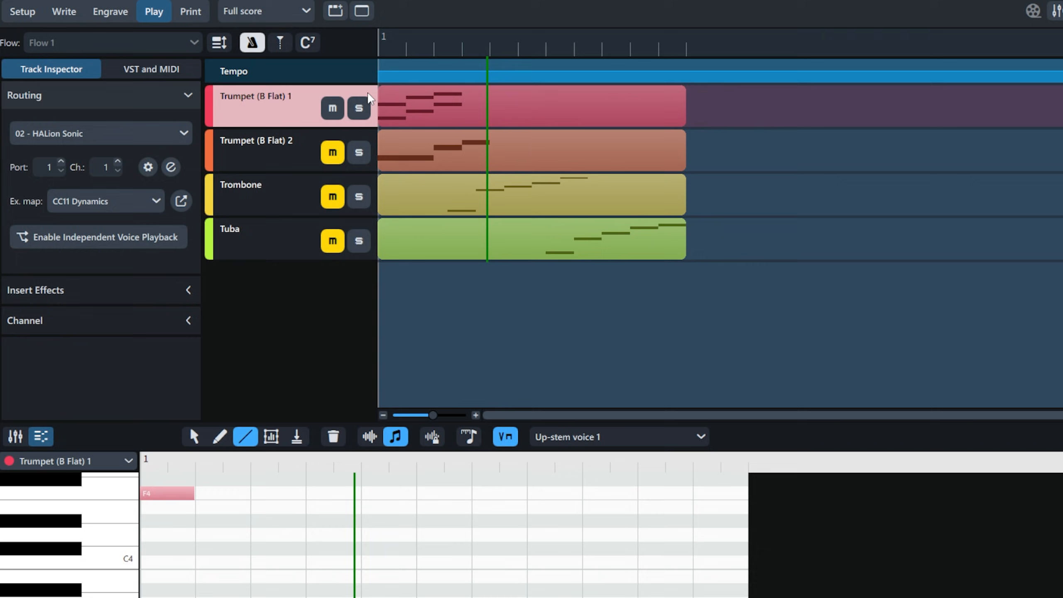
click(219, 43)
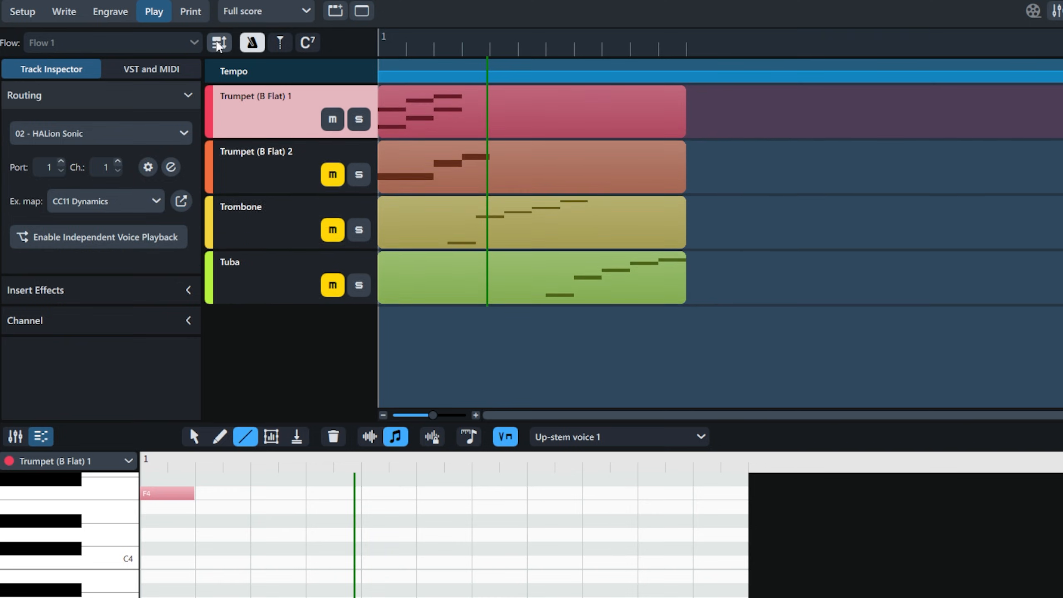
drag(217, 42, 217, 41)
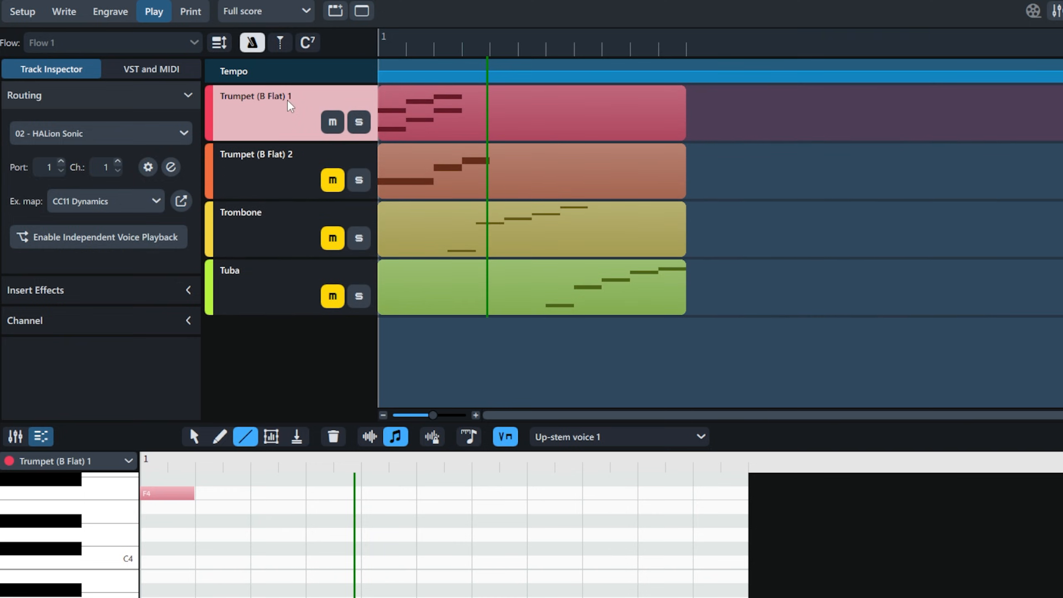
- Add a 4/4 time signature at the start of the score in Write mode
click(305, 66)
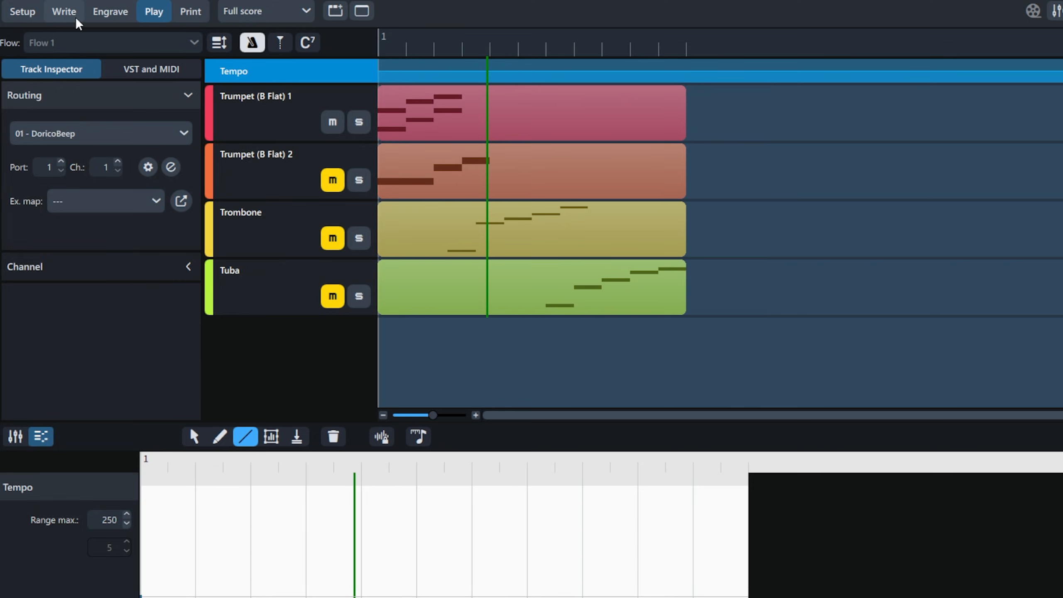
click(64, 12)
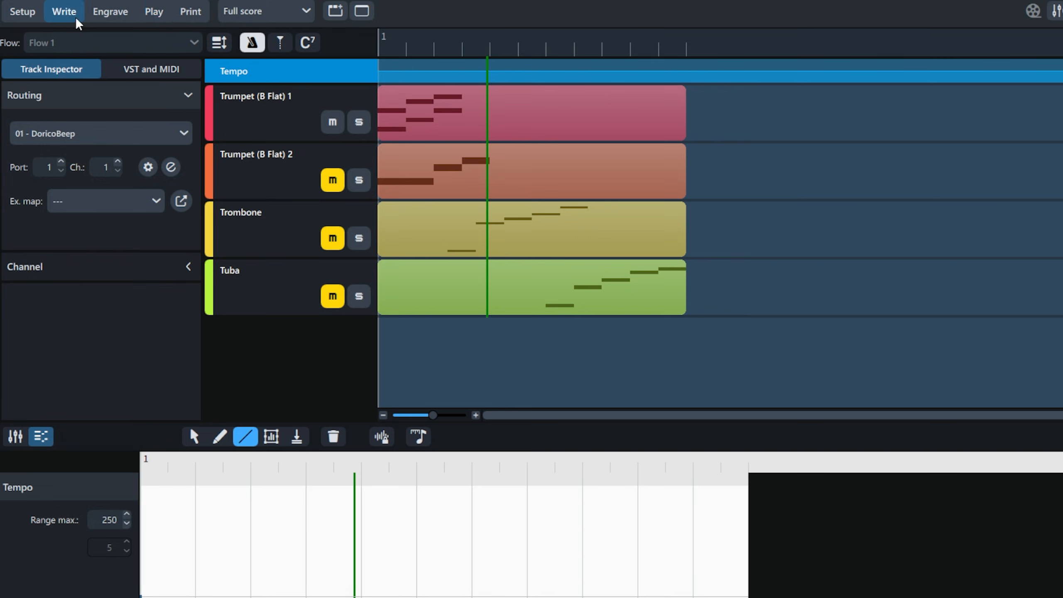
click(482, 262)
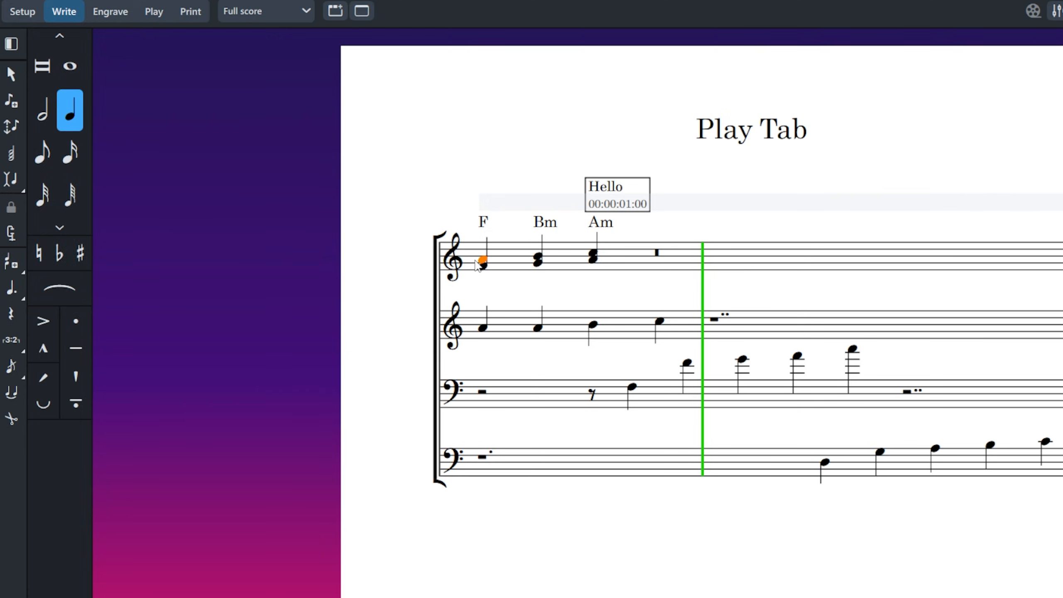
key(shift+t)
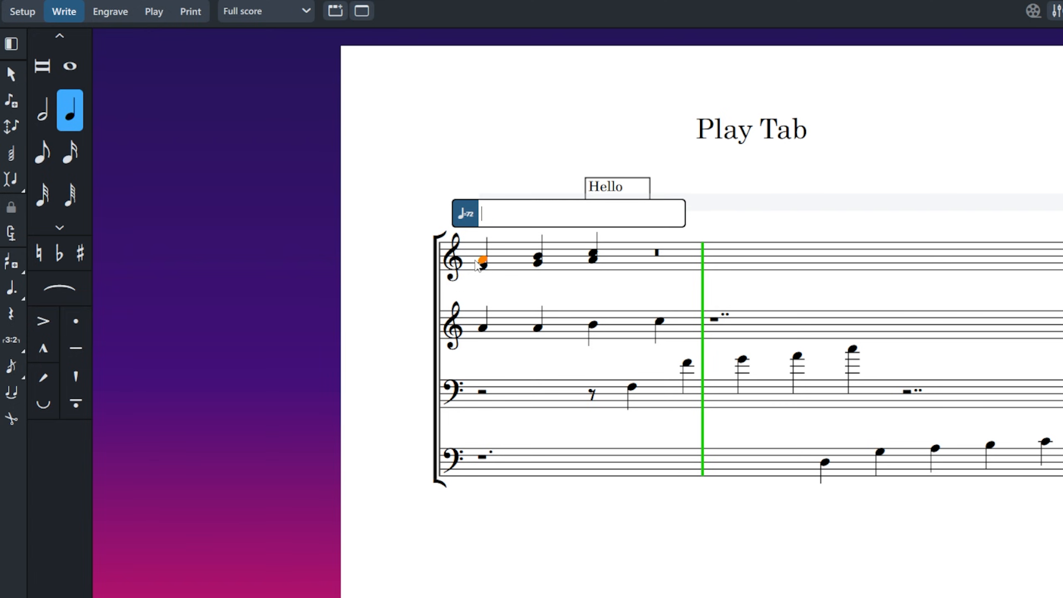
key(Escape)
key(shift+m)
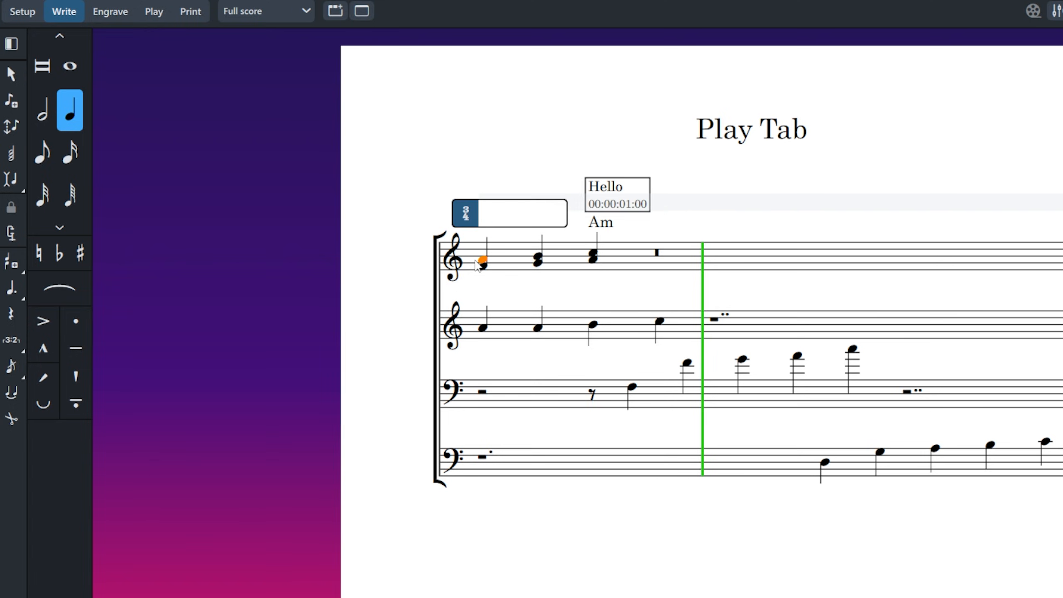
text(4/4)
key(Return)
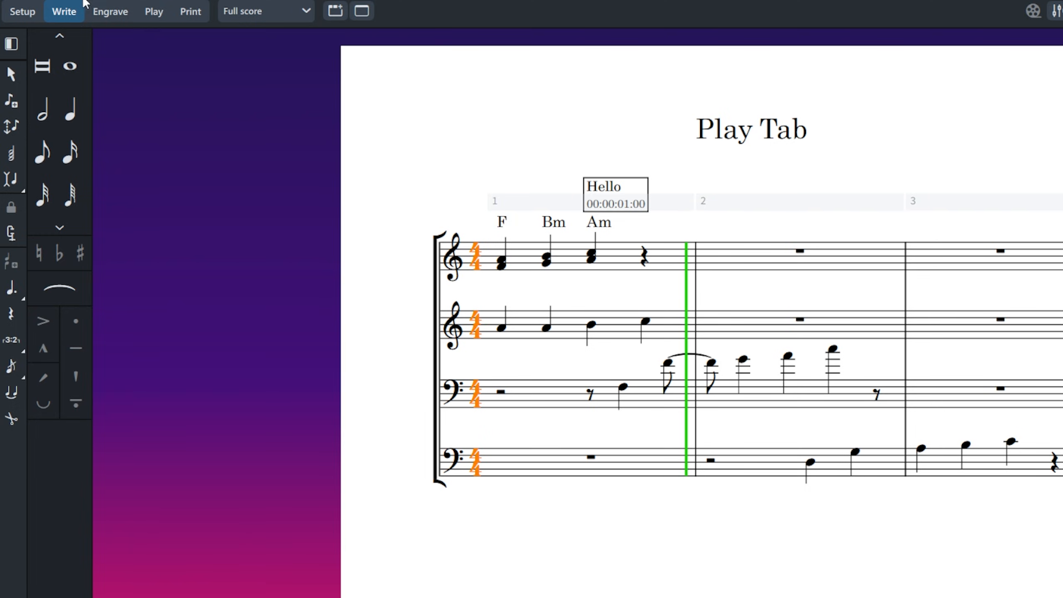
- Draw a falling tempo line in Play mode's tempo editor from about beat 2 of bar 1 to just past the start of bar 2
click(153, 13)
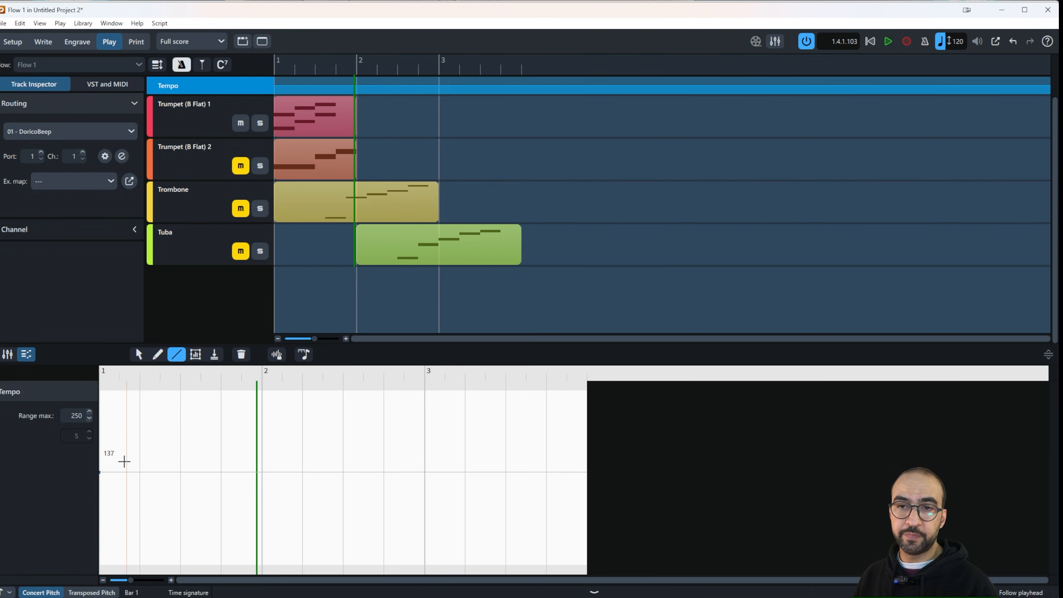
mouse_move(160, 469)
mouse_down()
mouse_move(222, 443)
mouse_move(240, 522)
mouse_move(279, 515)
mouse_up()
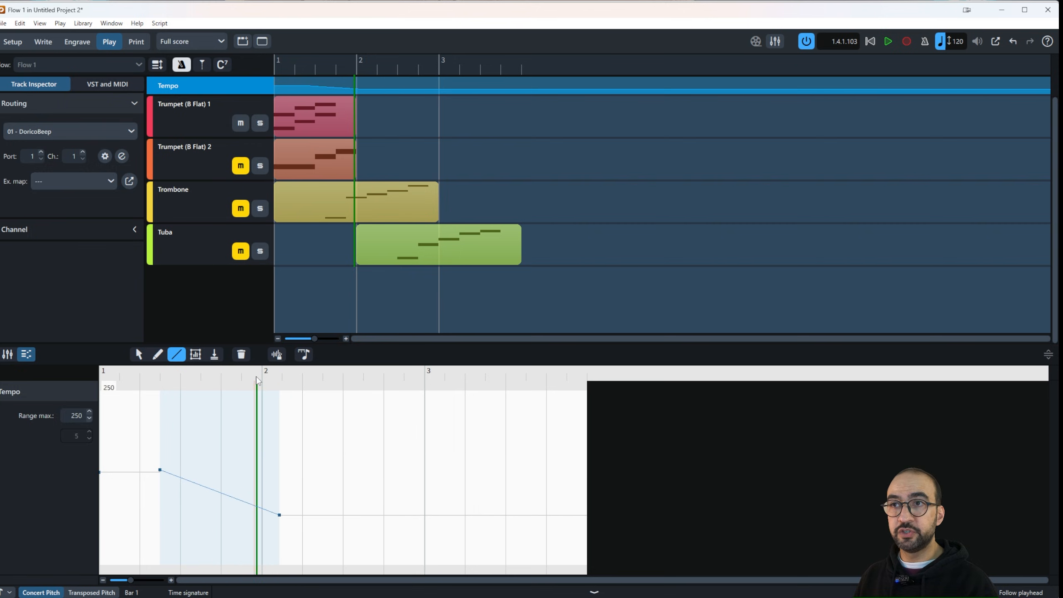
- Draw a nearly level tempo line near 250 over the first beats of bar 1, and a falling line from late bar 1 to late bar 2
drag(154, 382, 99, 390)
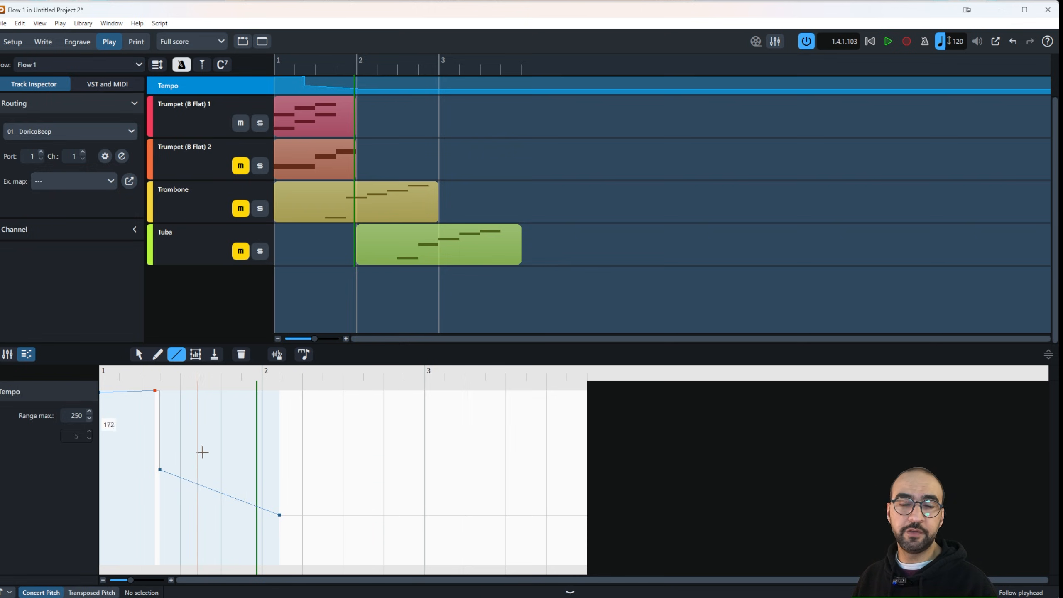
drag(367, 524, 209, 446)
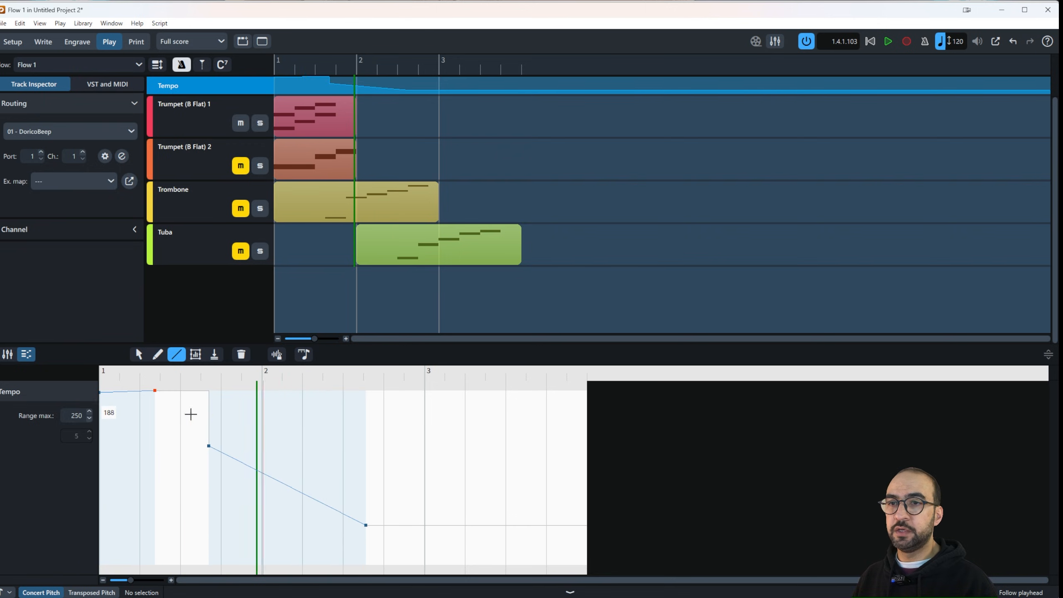
- Draw freehand tempo curves from late bar 1 to the end of bar 3, finishing with one that rises to about 250
click(162, 358)
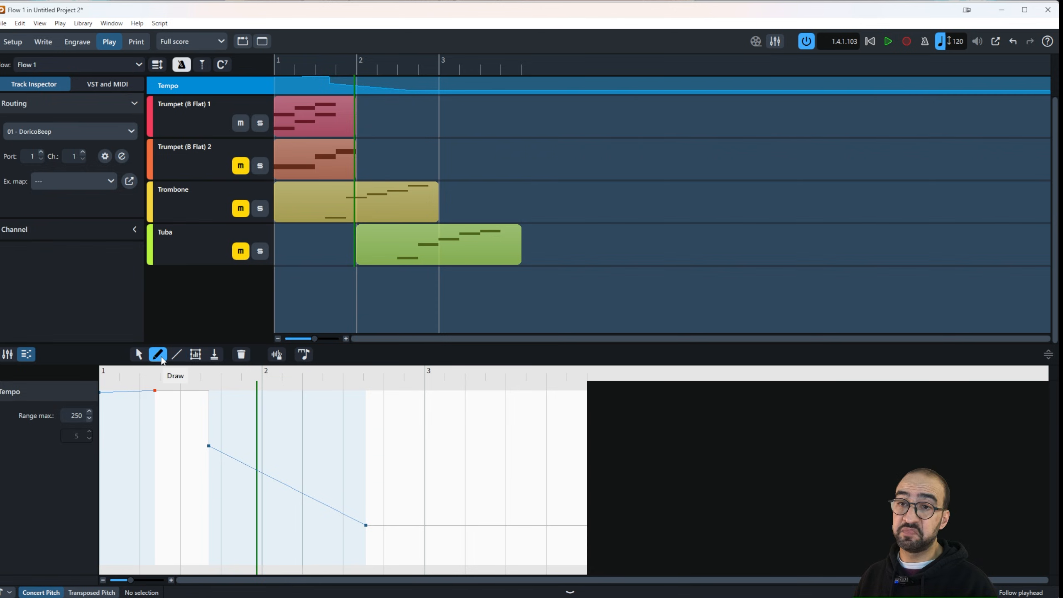
mouse_move(208, 454)
mouse_down()
mouse_move(252, 446)
mouse_move(319, 457)
mouse_up()
mouse_move(334, 408)
mouse_down()
mouse_move(405, 505)
mouse_move(501, 502)
mouse_move(582, 563)
mouse_up()
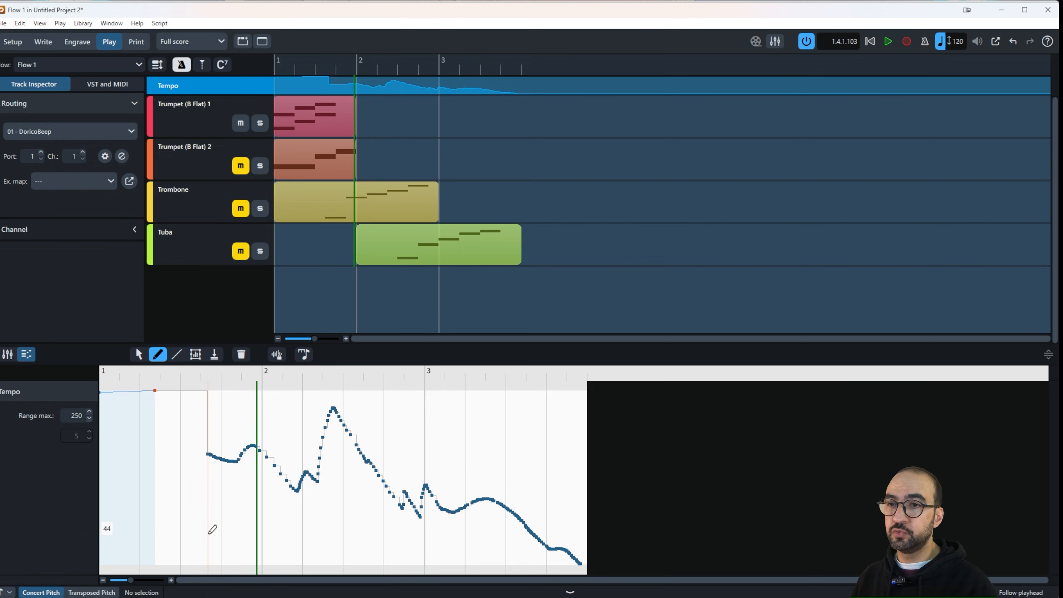
mouse_move(210, 529)
mouse_down()
mouse_move(306, 518)
mouse_move(577, 392)
mouse_up()
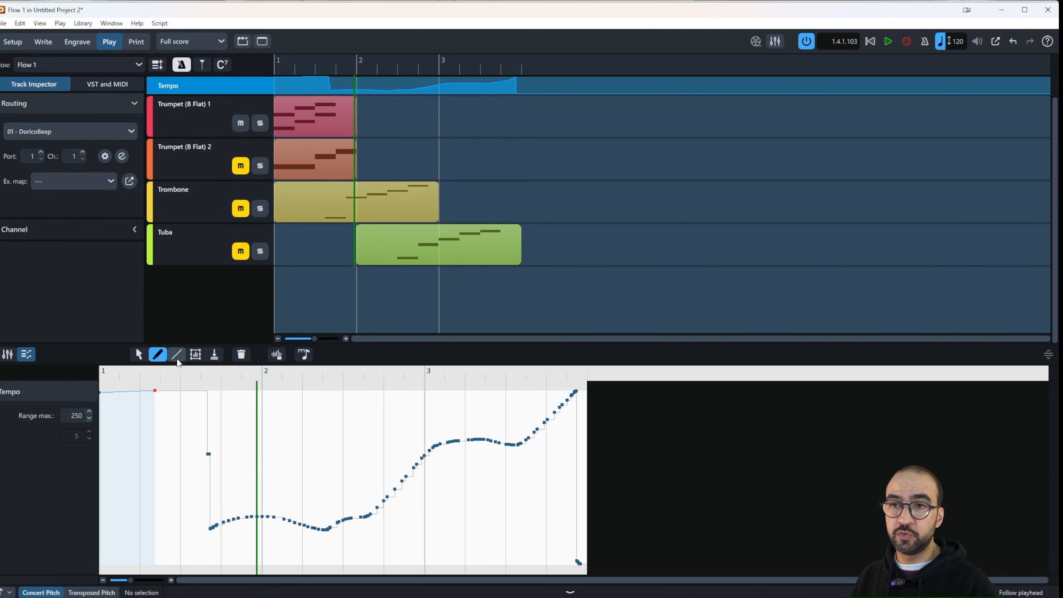
- Select the tempo points from late bar 1 through the middle of bar 3 and shift them slightly earlier and faster
click(144, 355)
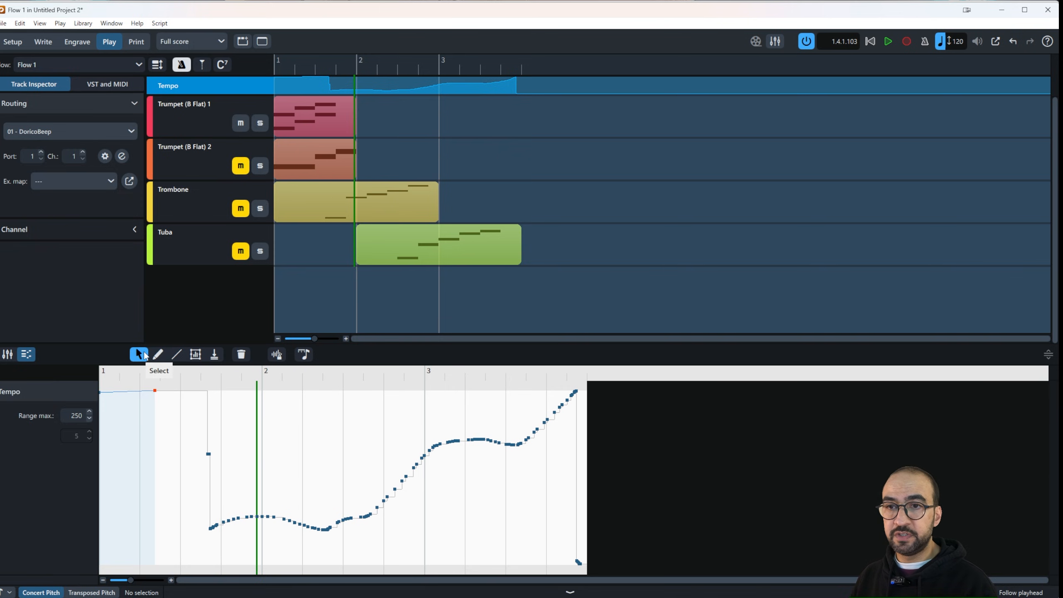
drag(160, 423, 499, 571)
mouse_move(372, 514)
mouse_down()
mouse_move(376, 487)
mouse_move(369, 567)
mouse_move(361, 390)
mouse_move(375, 514)
mouse_move(365, 514)
mouse_up()
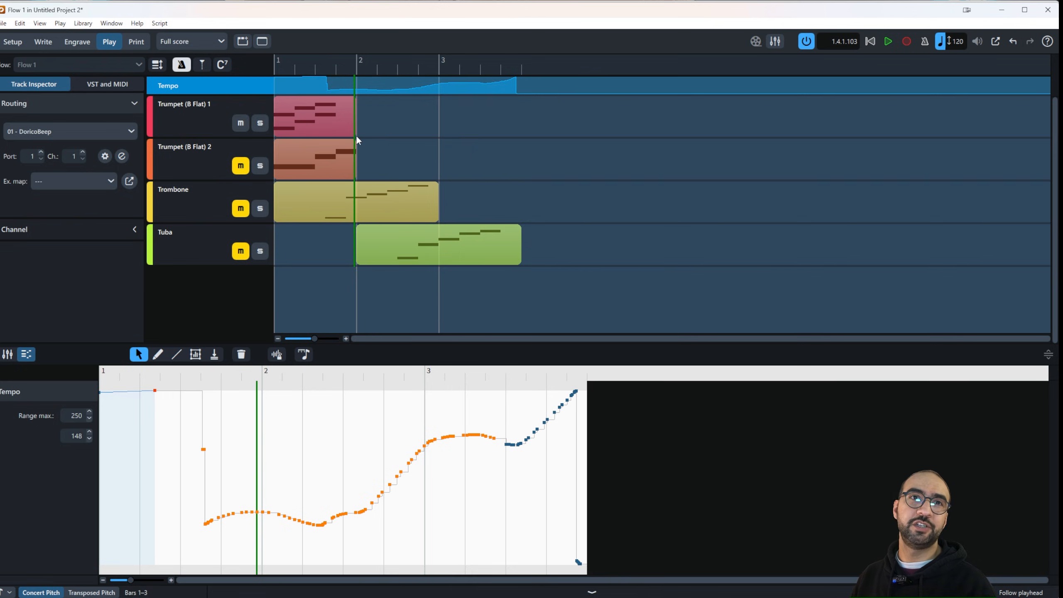
- Switch to Write mode and examine the immediate tempo signposts above the score, selecting the last one in bar 3 and clearing the selection
click(51, 43)
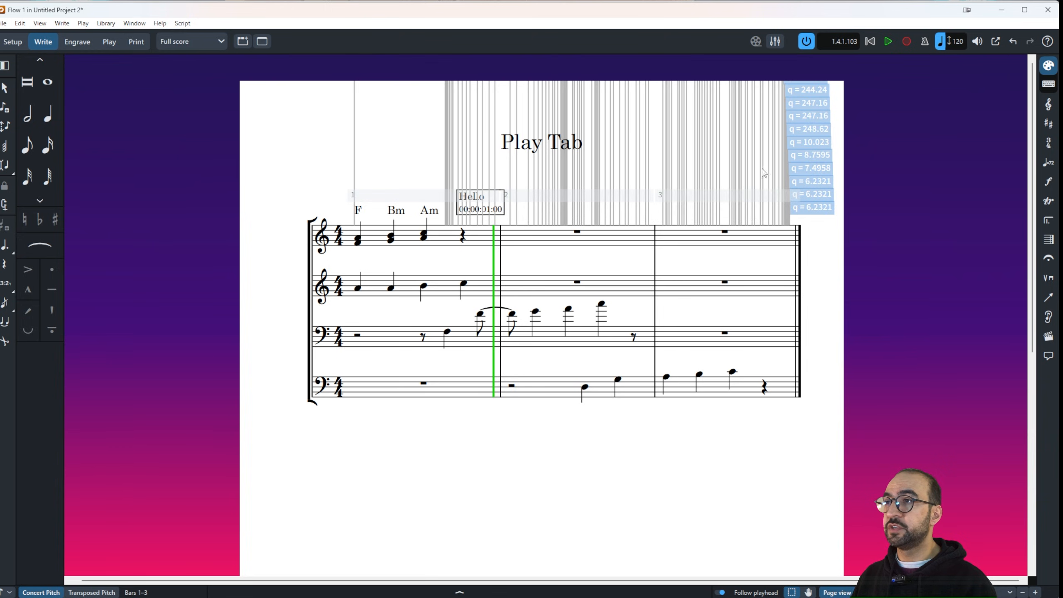
click(814, 207)
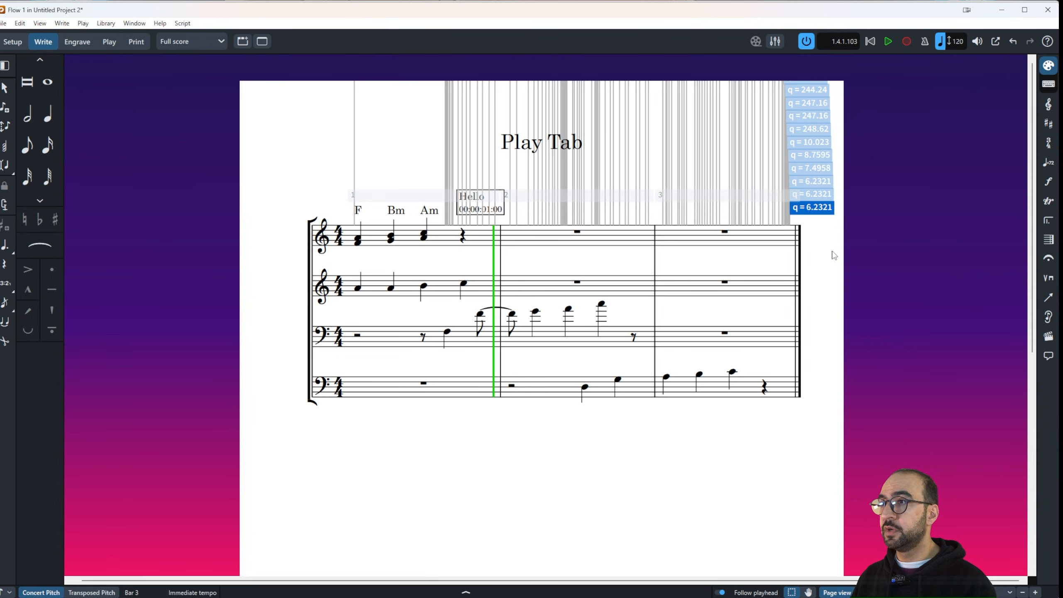
click(833, 236)
click(808, 208)
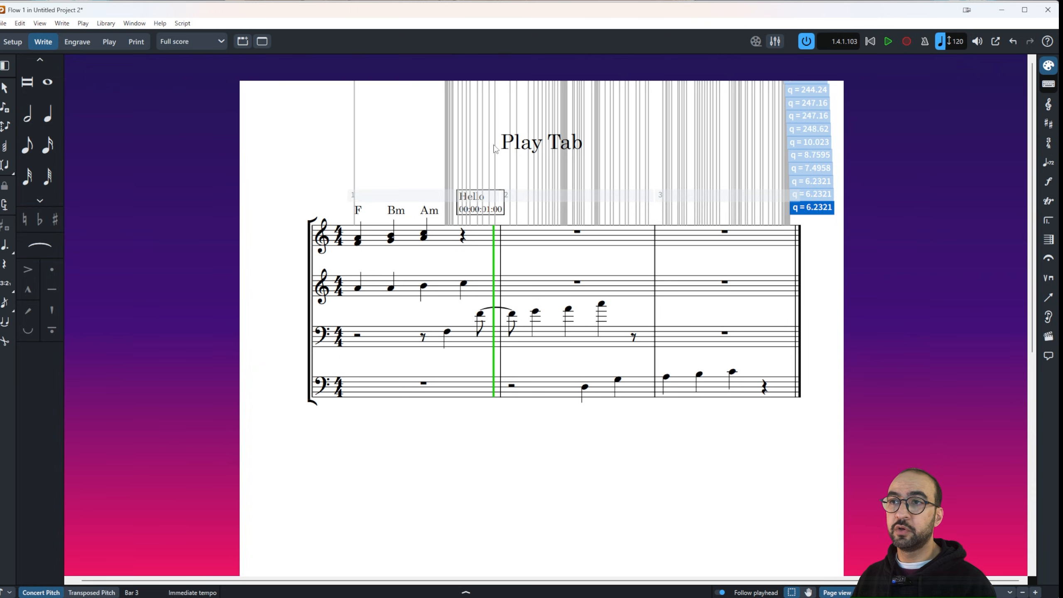
click(450, 152)
- Toggle the visibility of the tempo signposts in the score
click(40, 24)
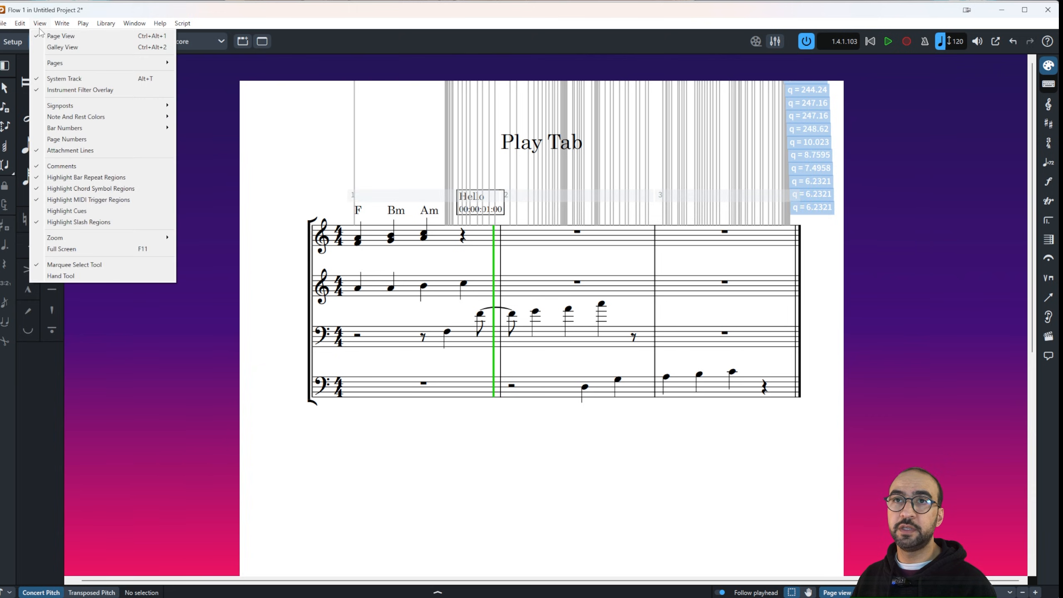
mouse_move(97, 110)
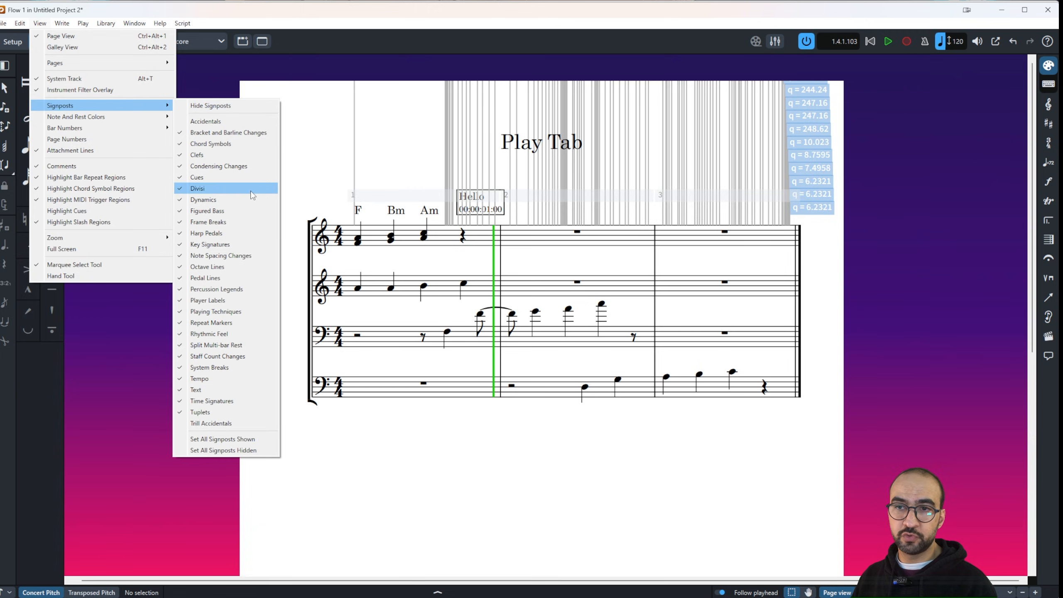
click(247, 379)
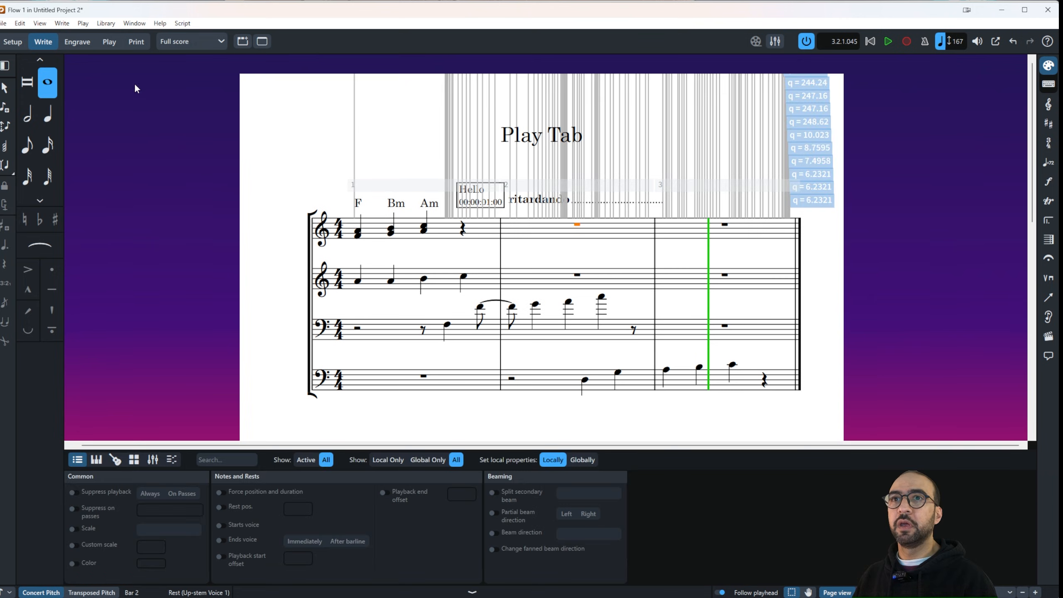
- Return to Play mode and try the remaining editing tools on the tempo points across bars 1 and 2
click(106, 42)
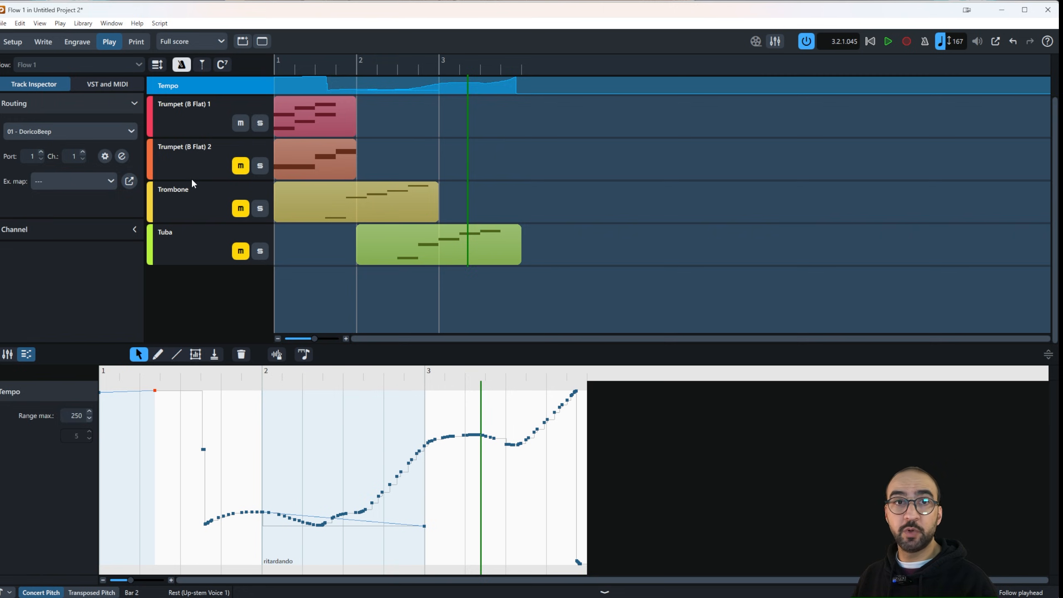
click(197, 357)
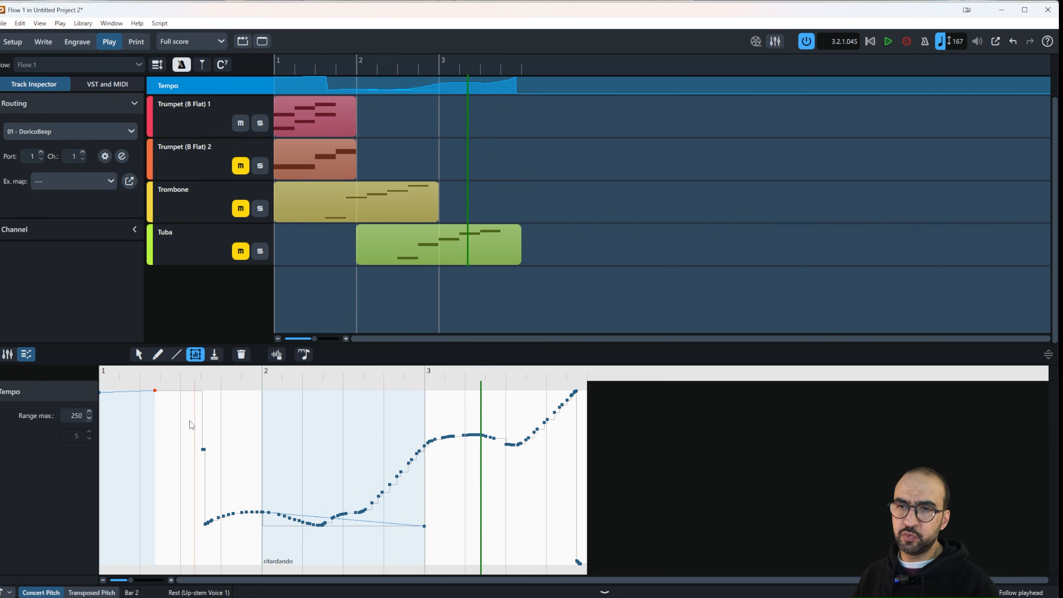
click(215, 355)
drag(207, 460, 312, 463)
drag(126, 465, 401, 534)
mouse_move(393, 502)
mouse_down()
mouse_move(329, 488)
mouse_move(276, 438)
mouse_up()
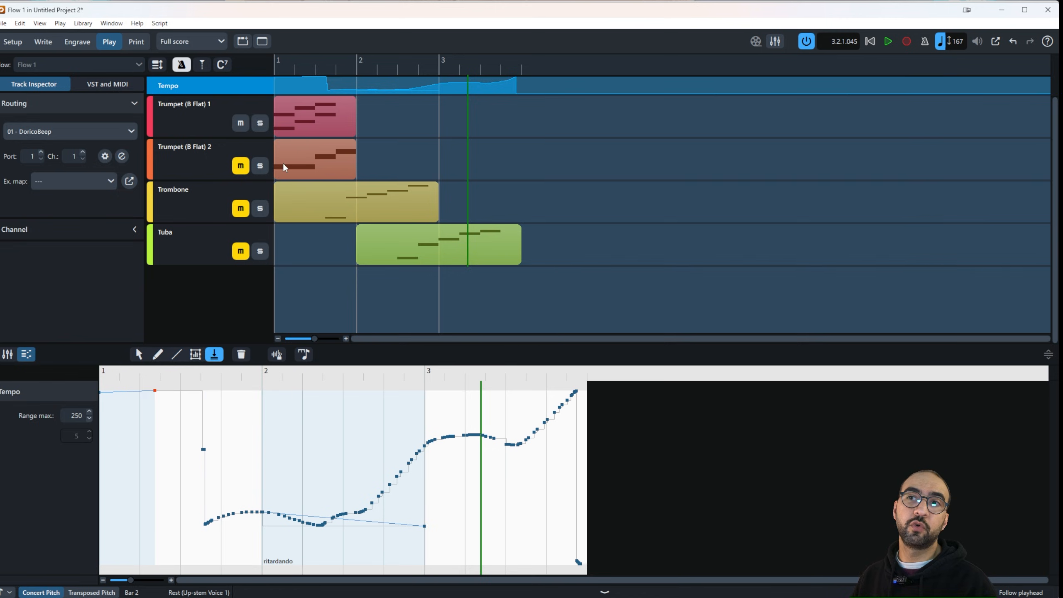
- View the Trumpet (B Flat) 1 track in the key editor and switch back to the tempo track
click(298, 121)
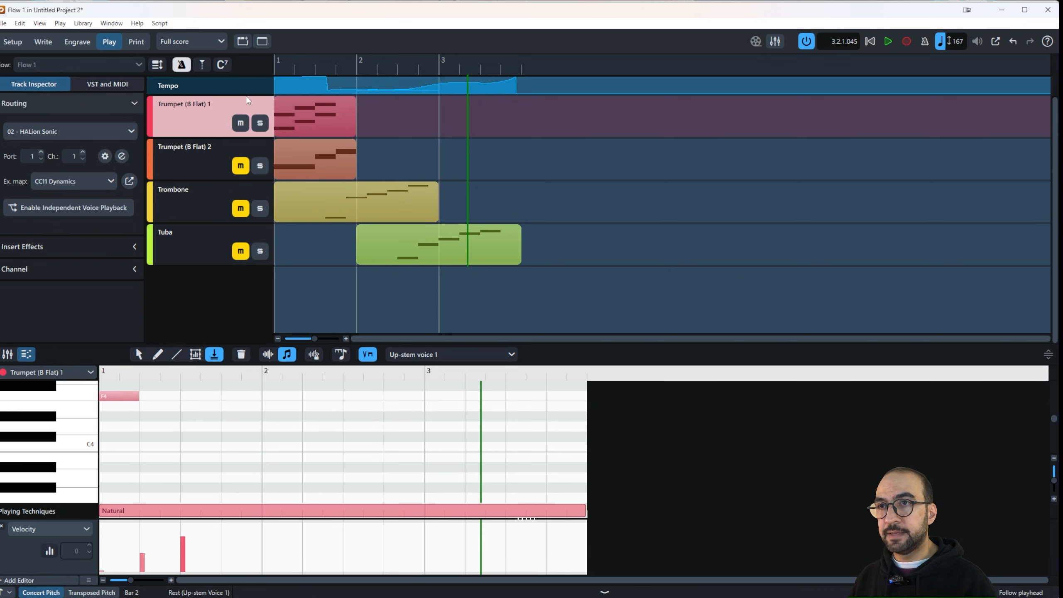
click(222, 93)
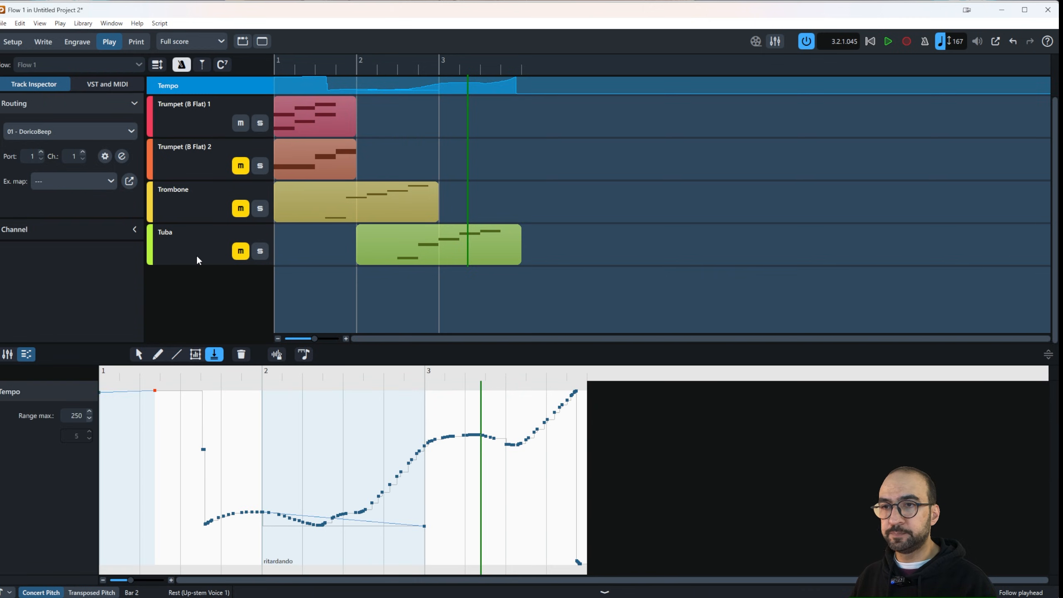
- Delete the tempo points from late bar 1 through the middle of bar 3, including the ritardando in bar 2
key(Escape)
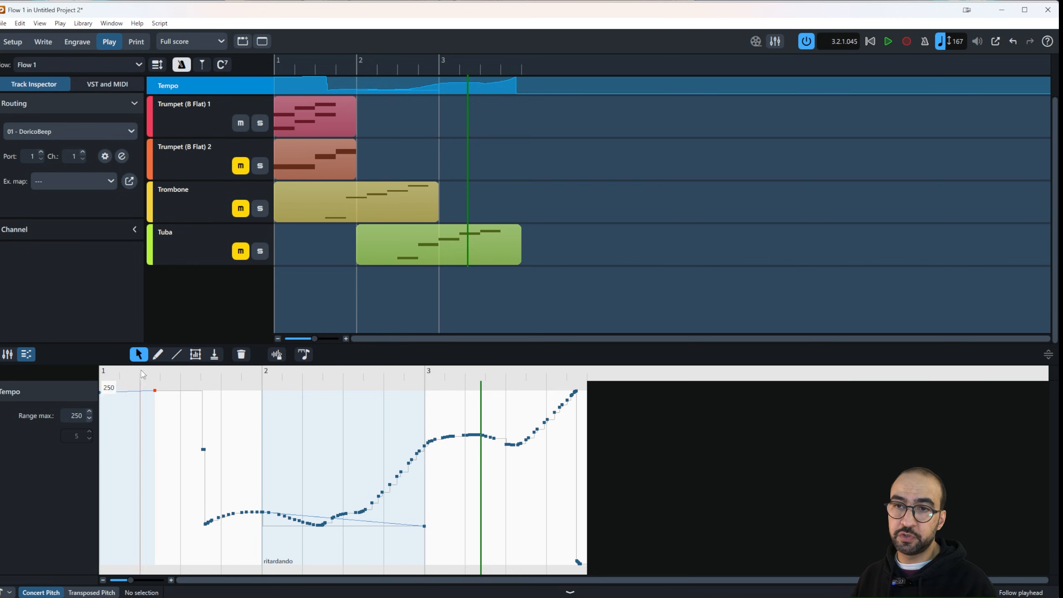
drag(161, 417, 508, 563)
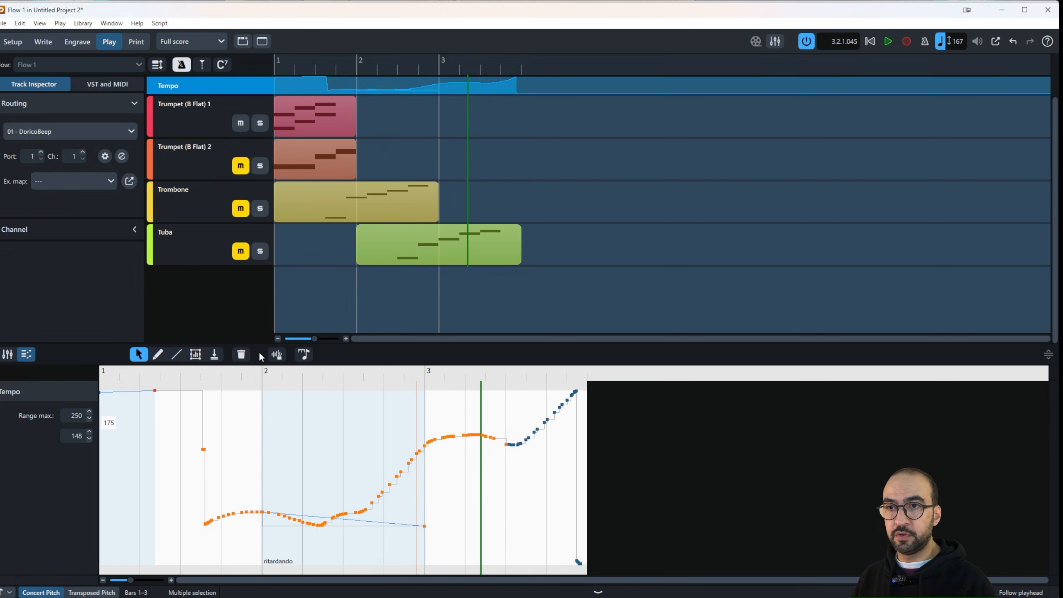
click(241, 359)
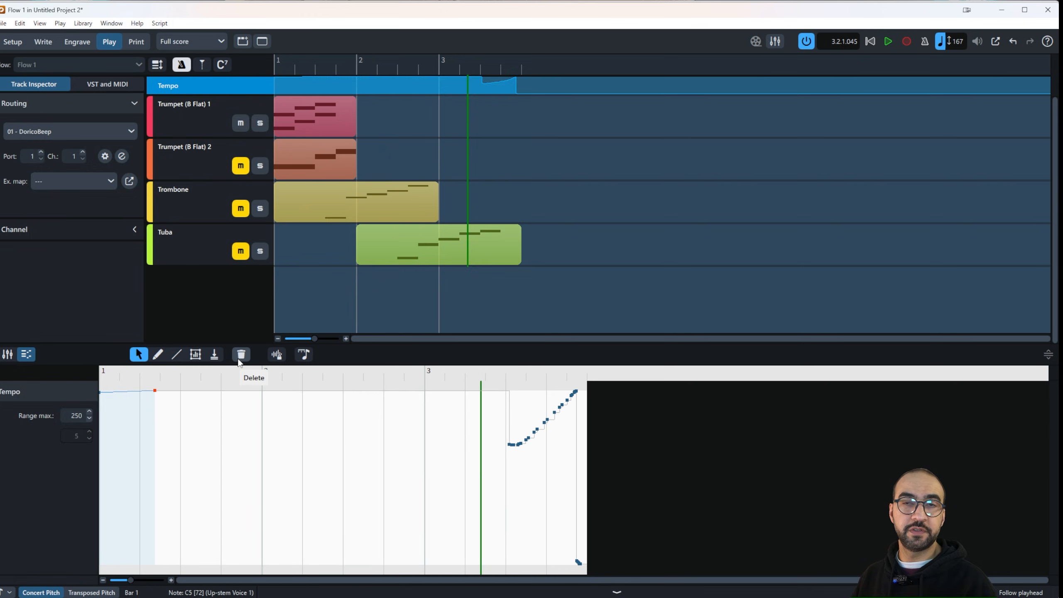